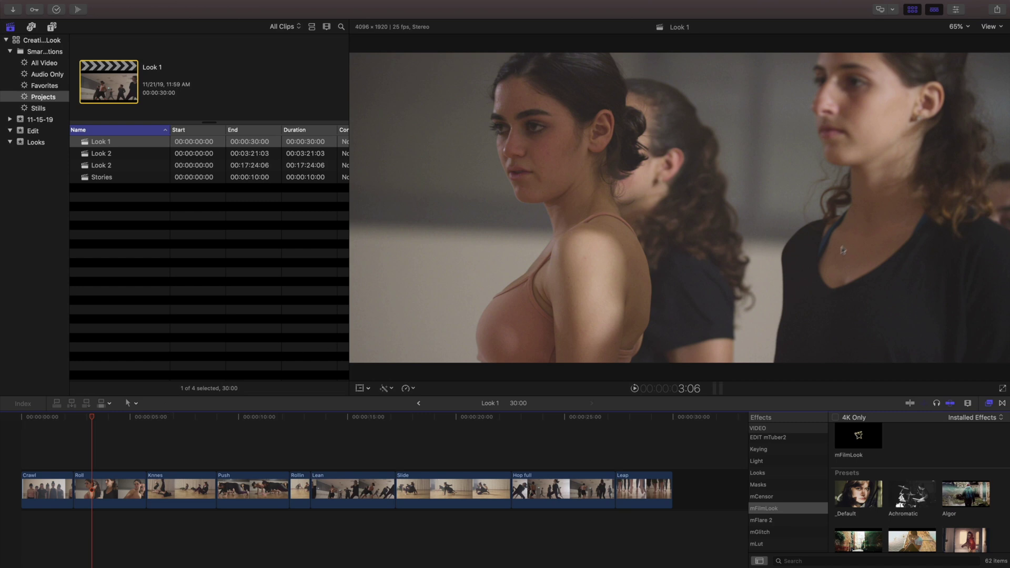
Hide the browser and show the Video Inspector for the Roll clip
left_click(912, 10)
left_click(956, 9)
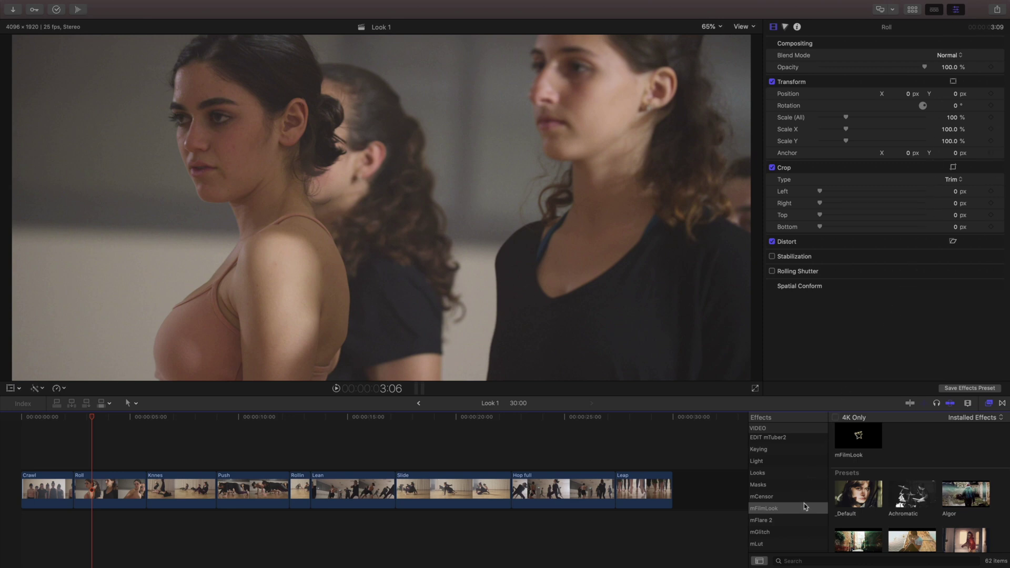
Apply the mFilmLook effect to the Roll clip and expand its controls in the Inspector
left_click(806, 508)
scroll(897, 511, "down", 3)
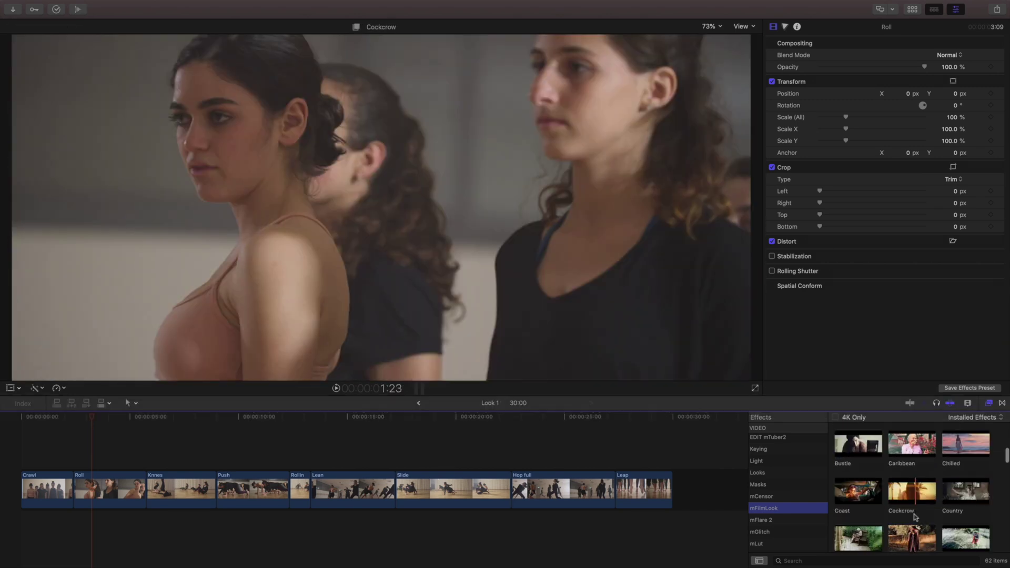
scroll(918, 516, "down", 3)
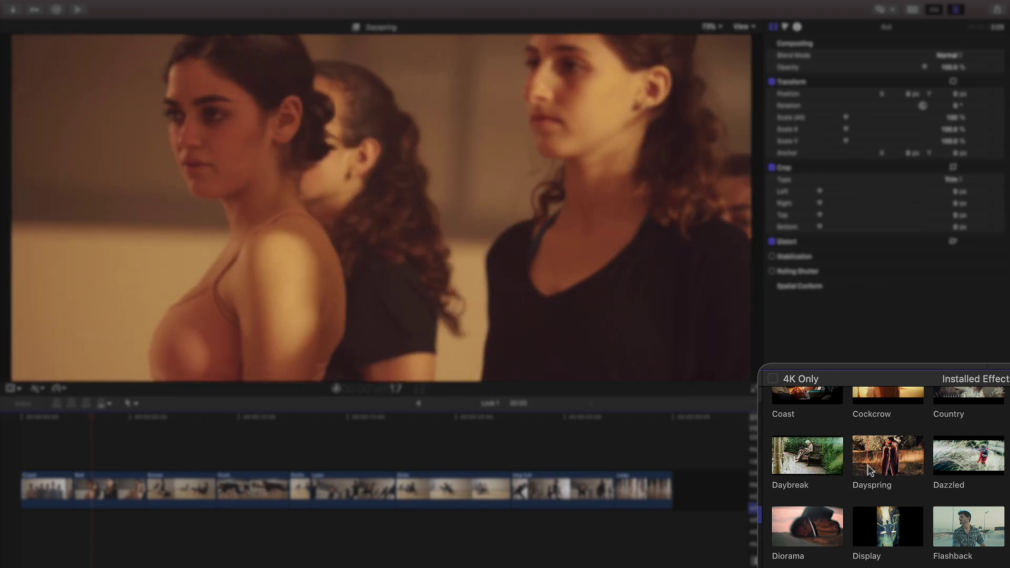
scroll(928, 462, "up", 5)
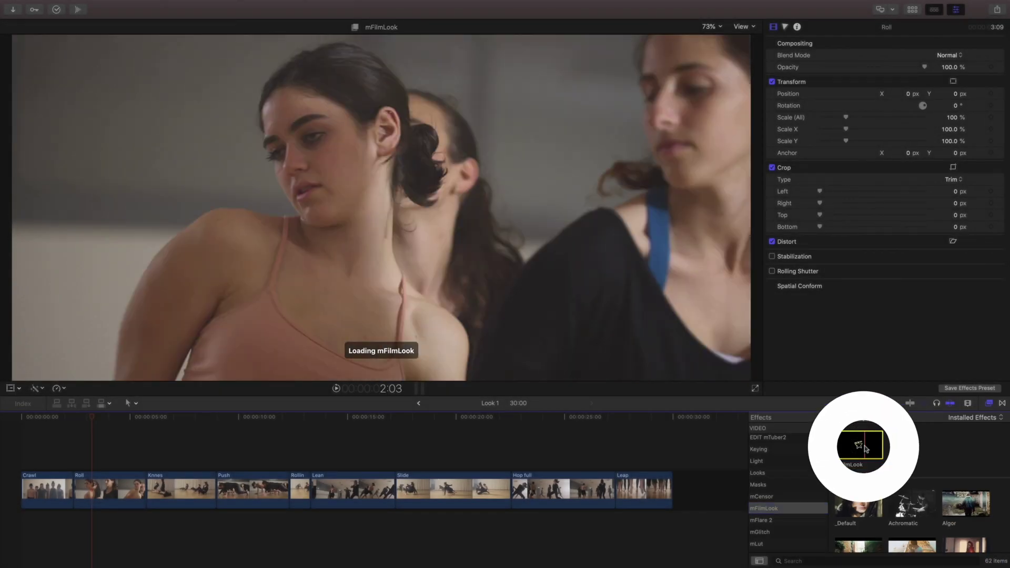
left_click_drag(859, 444, 95, 486)
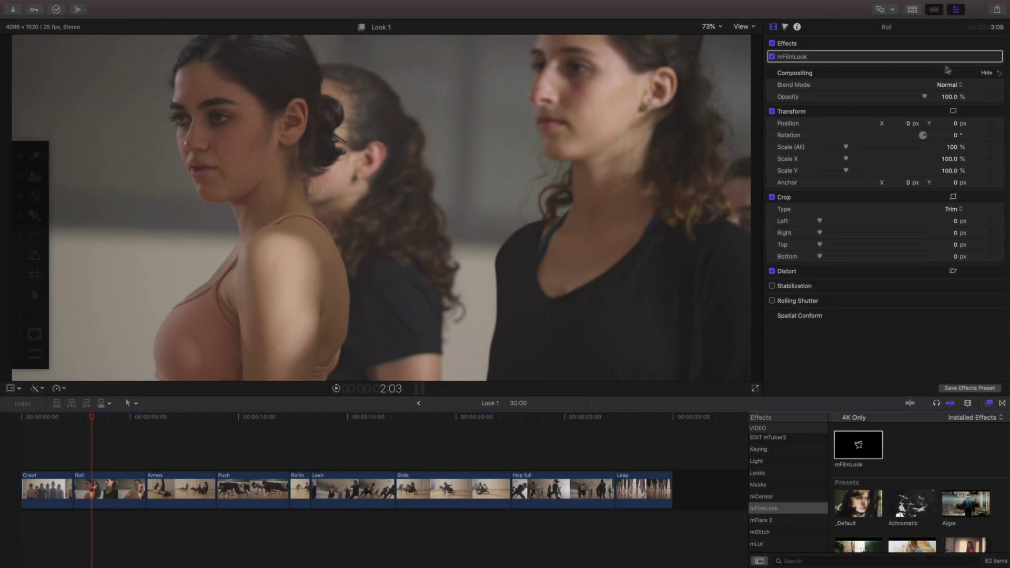
left_click(988, 57)
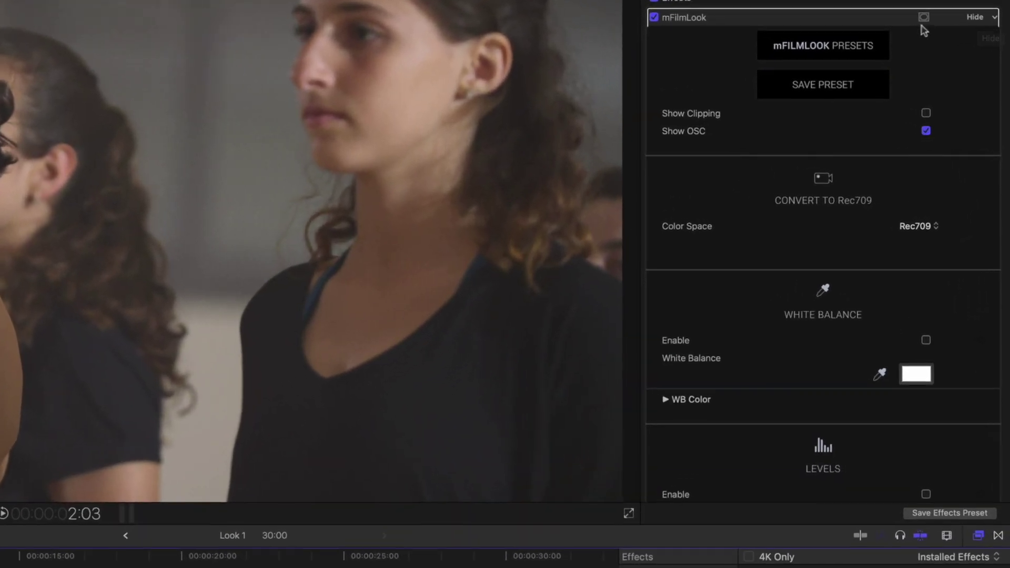
Keep Rec709 colour space and enable White Balance set to light blue
left_click(929, 227)
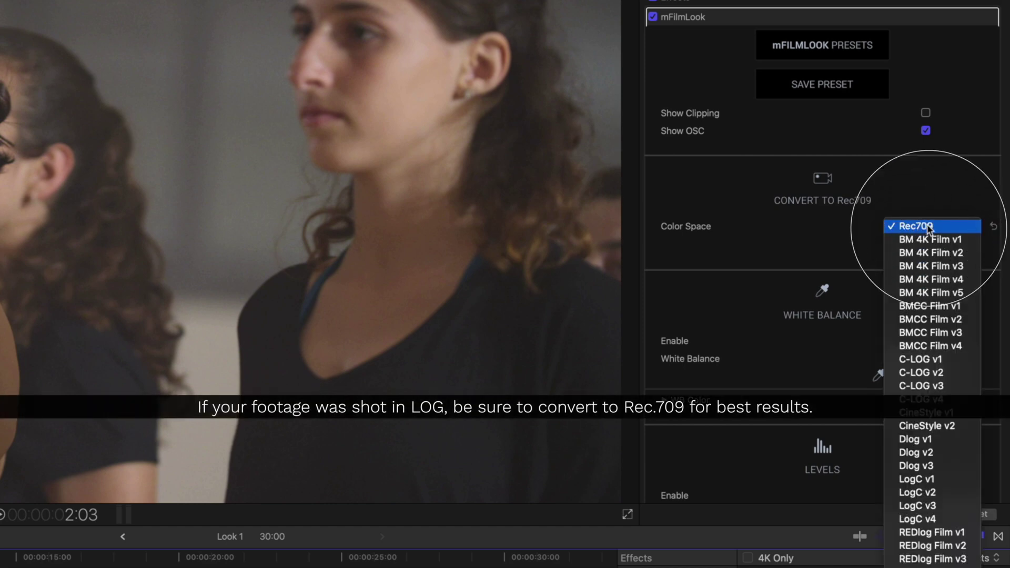
left_click(973, 226)
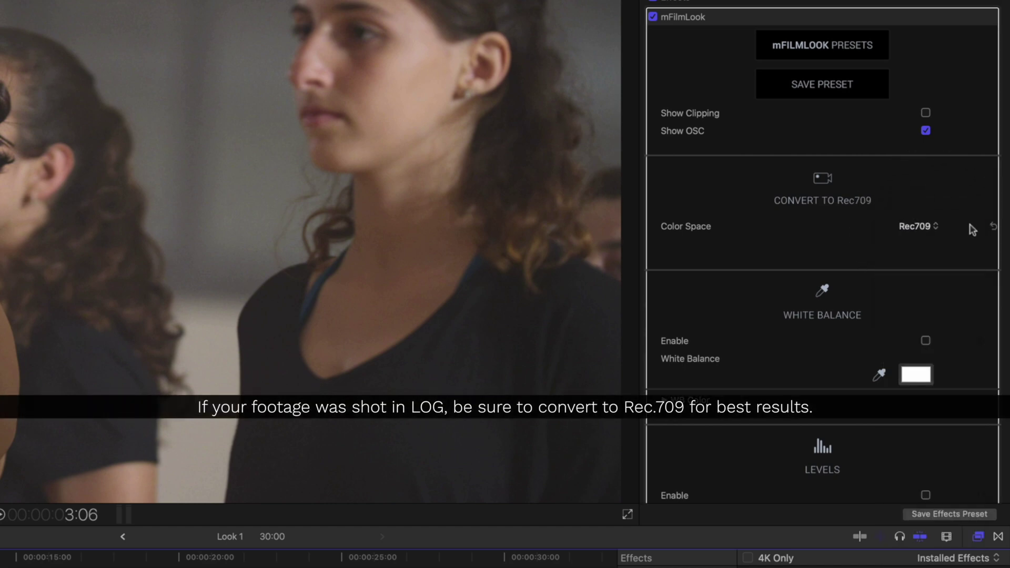
left_click(926, 341)
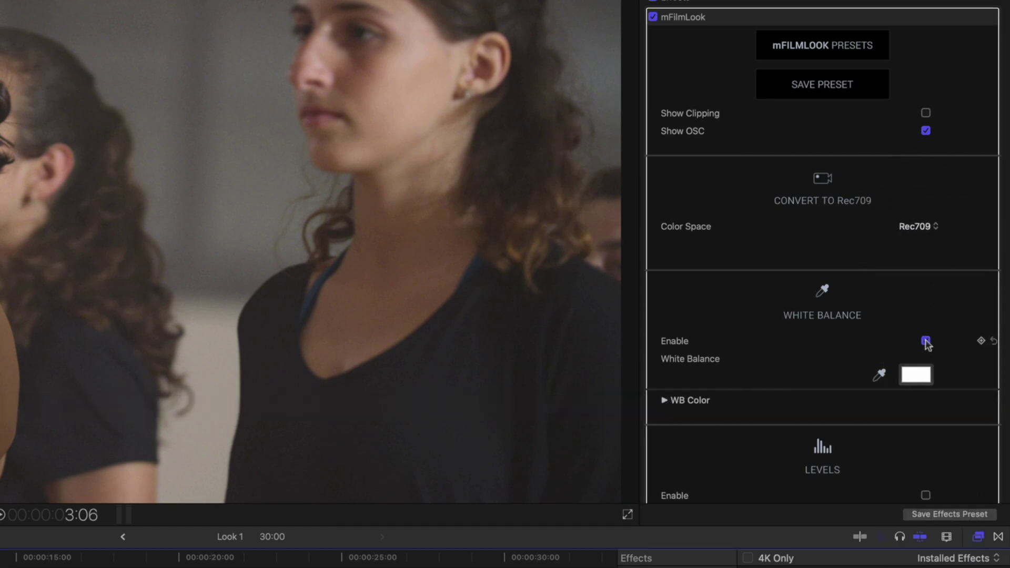
left_click(916, 375)
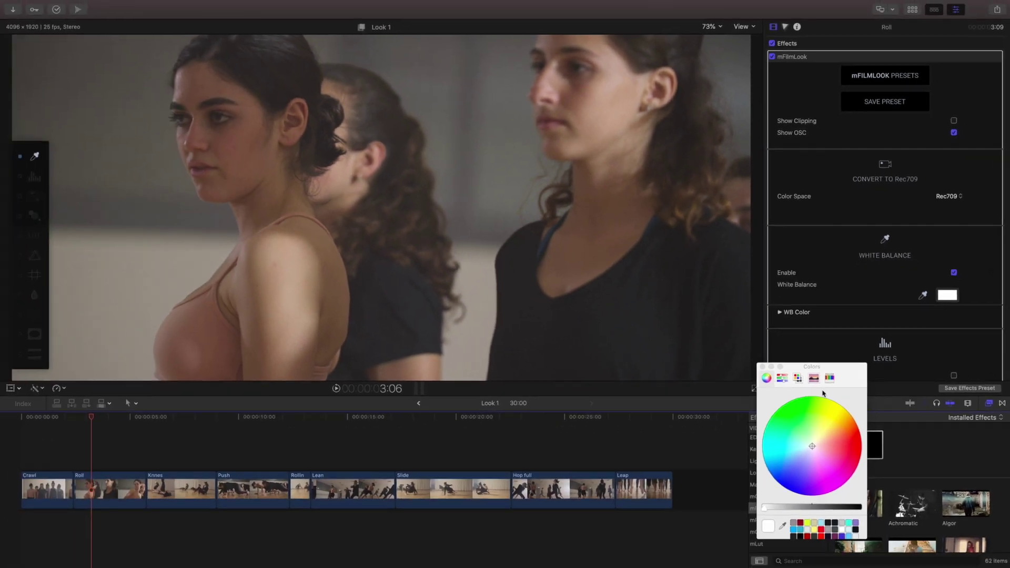
left_click_drag(823, 394, 810, 217)
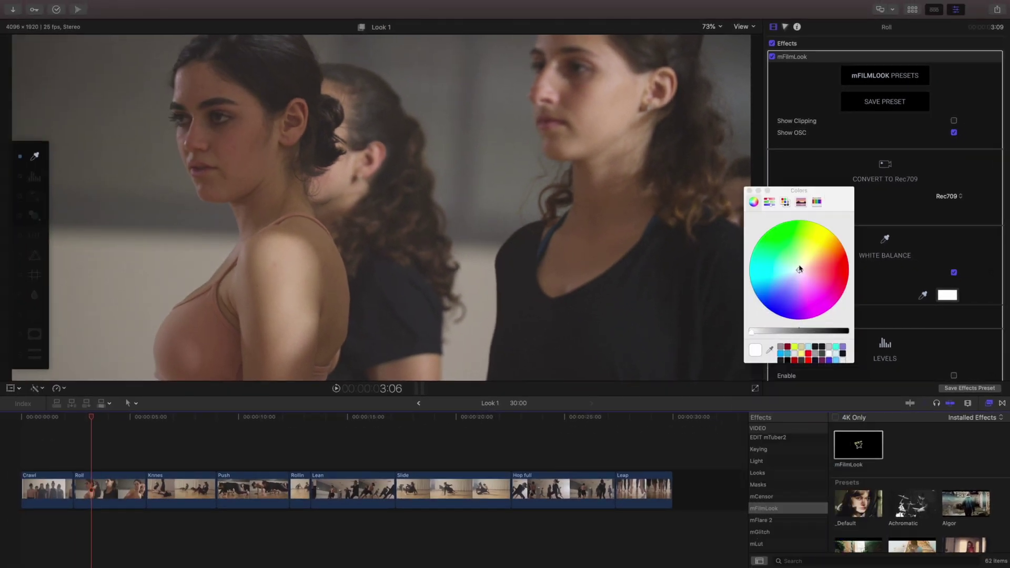
left_click(797, 275)
left_click(750, 191)
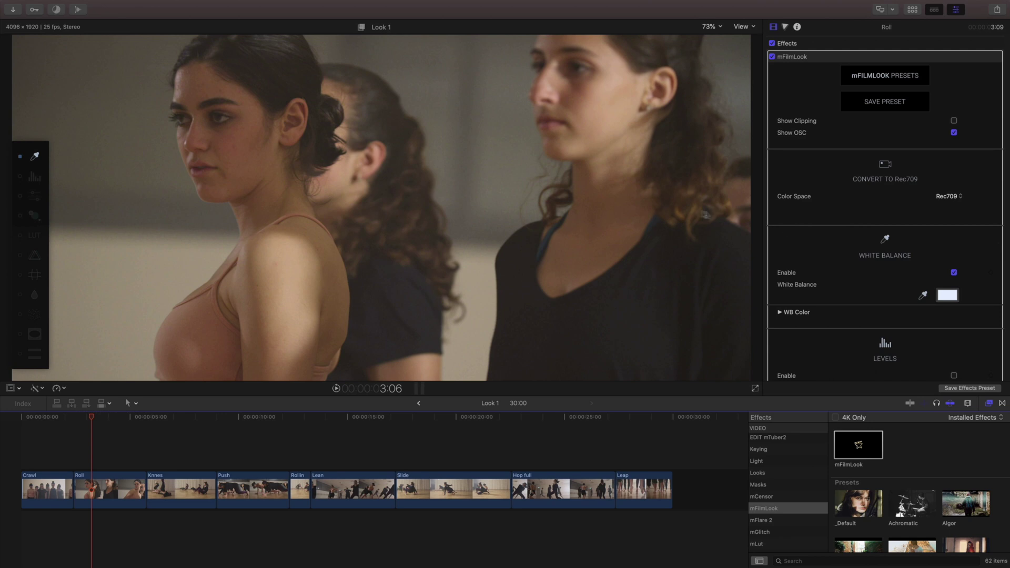
Raise Levels exposure, lower Out White, and set Color Temp 0.54 and Vibrance 1.11
left_click_drag(33, 151, 722, 175)
left_click(723, 200)
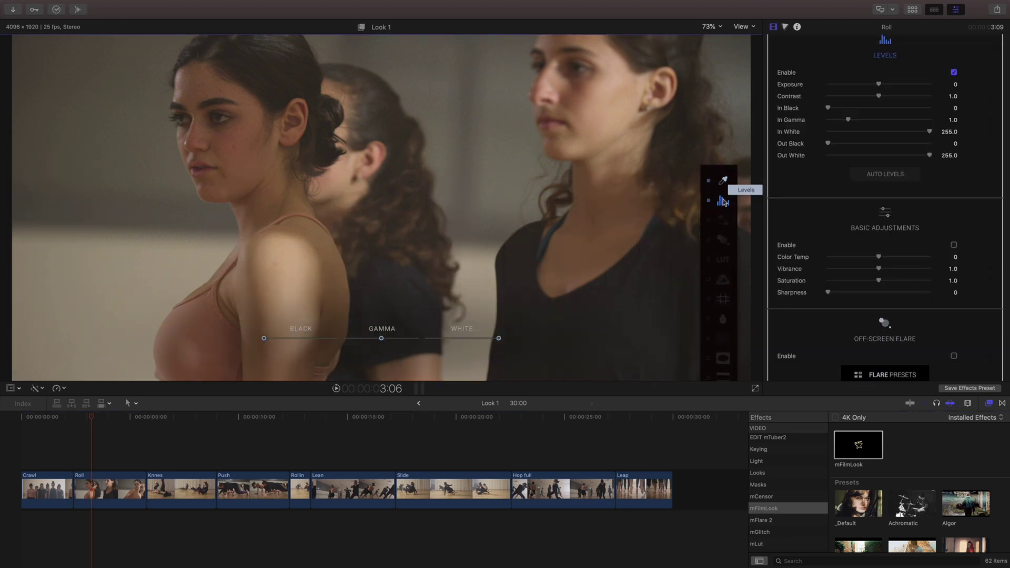
left_click_drag(879, 84, 858, 121)
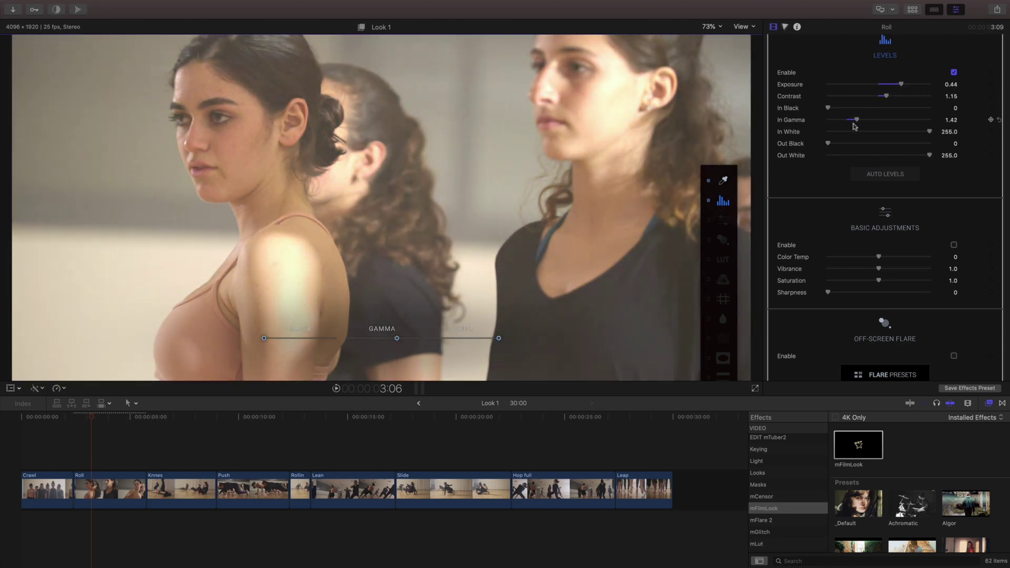
left_click_drag(930, 156, 916, 157)
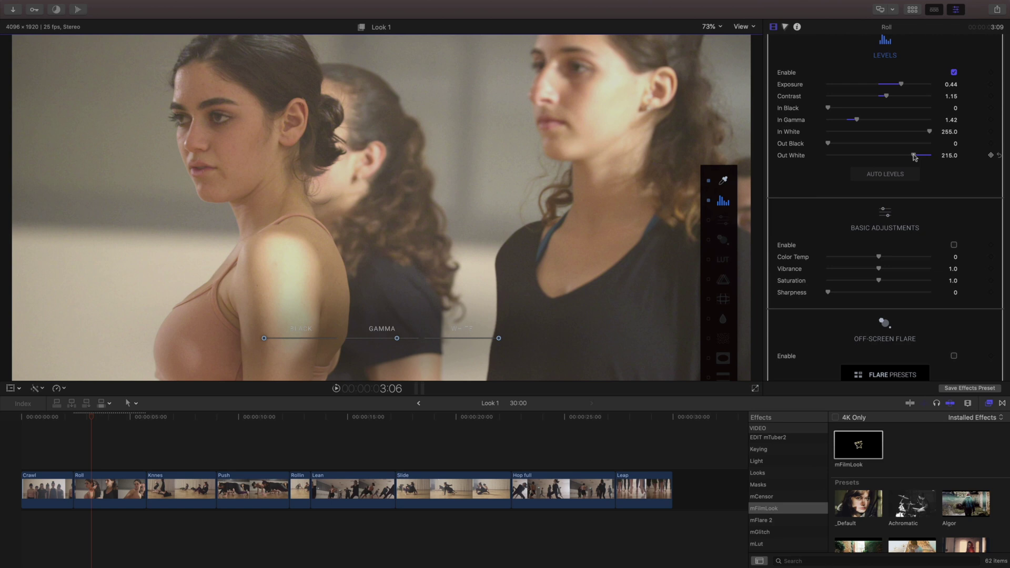
left_click(724, 220)
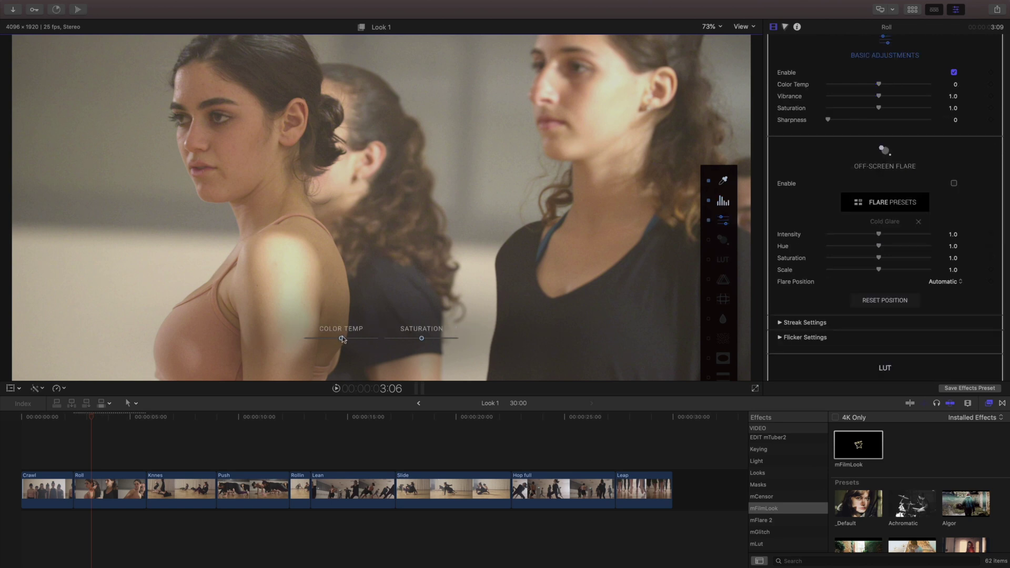
left_click_drag(343, 340, 360, 341)
left_click_drag(879, 96, 865, 109)
Enable the LUT, search for and choose the Ardor preset, and set intensity to 0.61
scroll(901, 153, "down", 10)
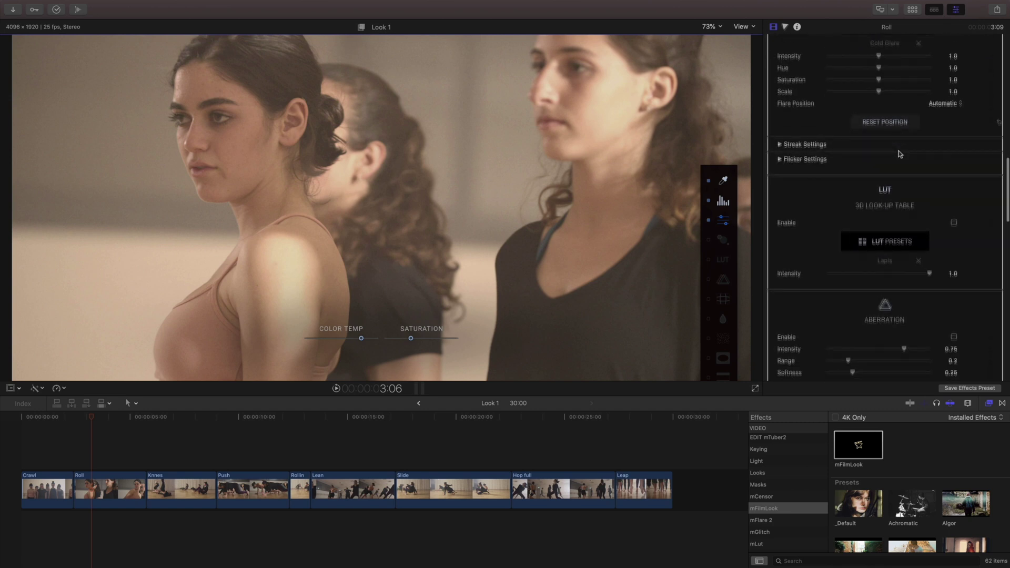
left_click(954, 153)
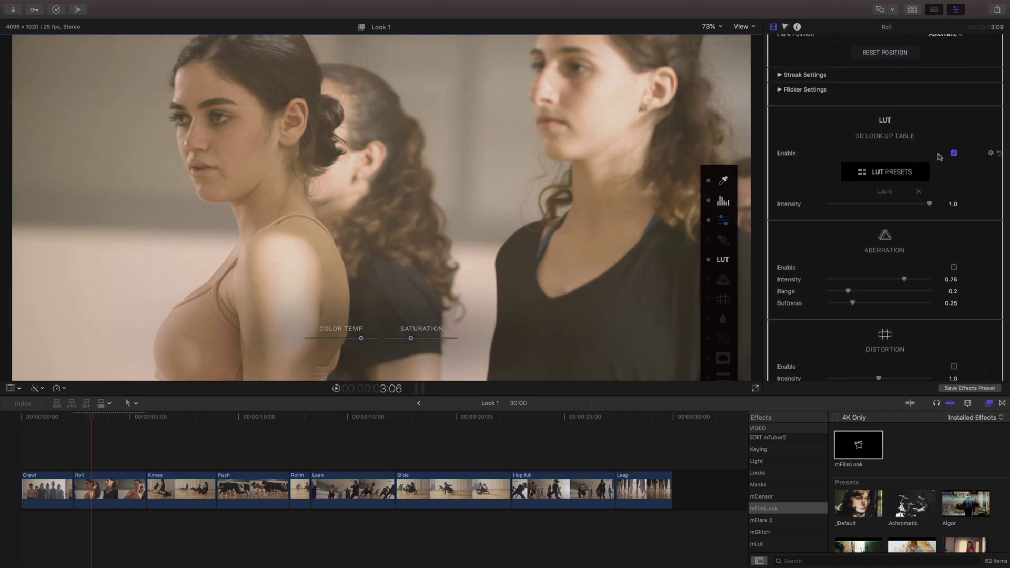
left_click(910, 168)
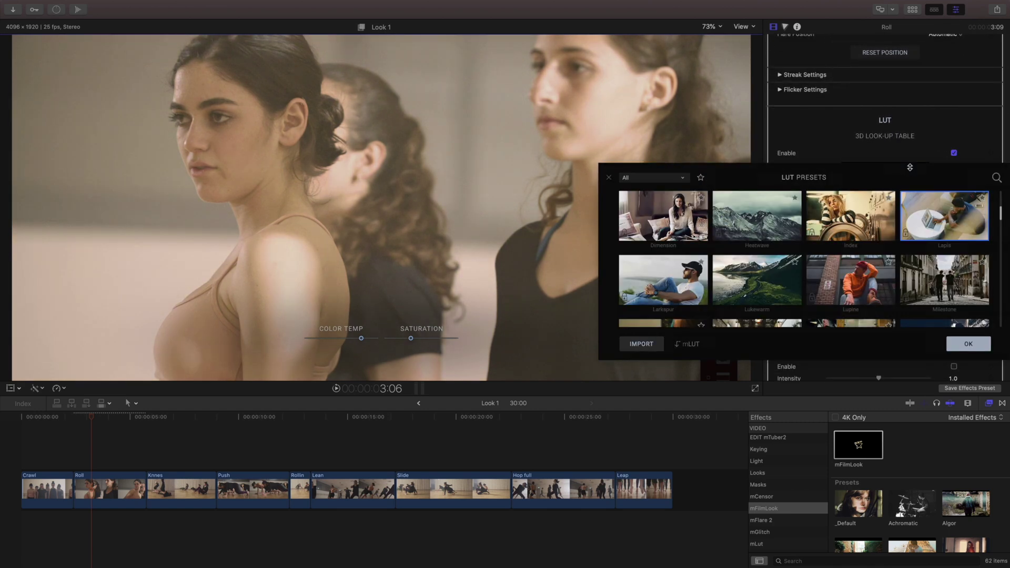
scroll(857, 204, "down", 3)
left_click(855, 207)
left_click(996, 178)
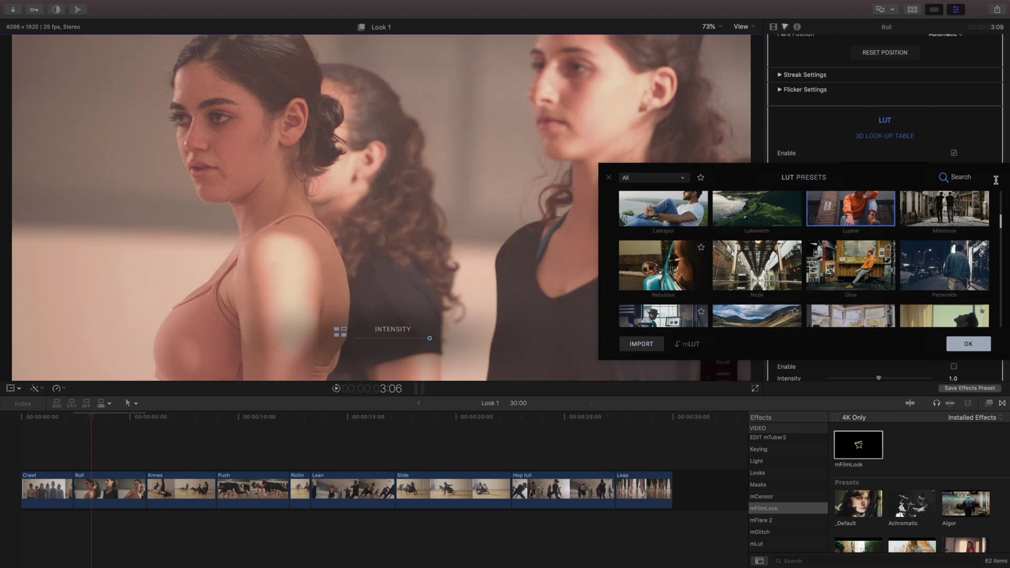
type("ardor")
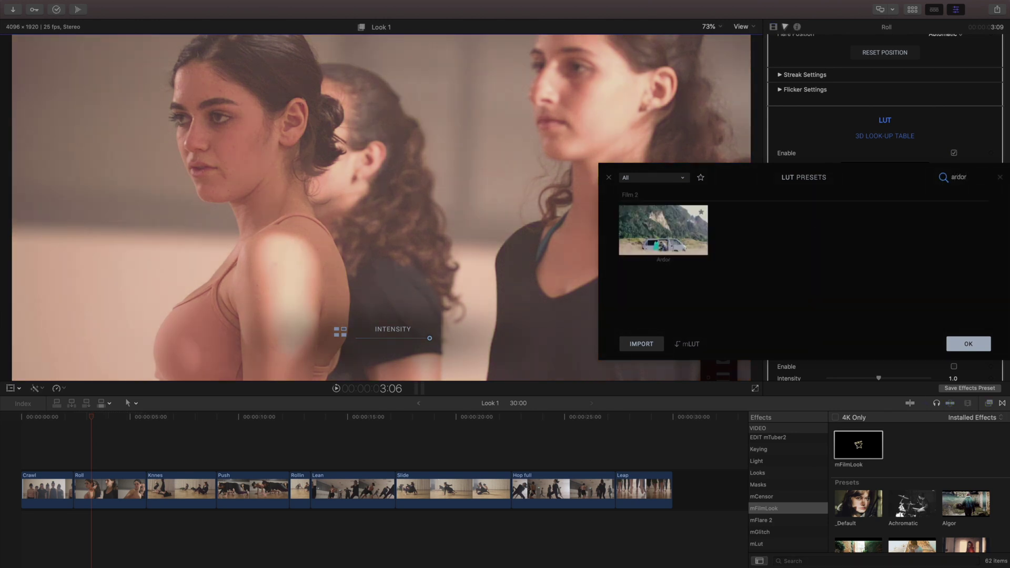
left_click(685, 222)
left_click(969, 344)
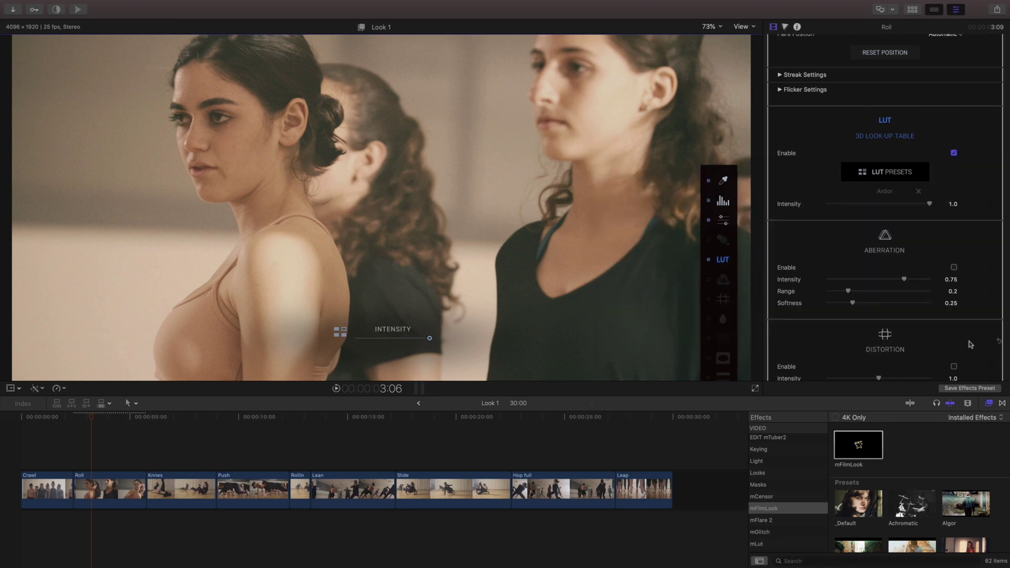
left_click_drag(930, 205, 895, 206)
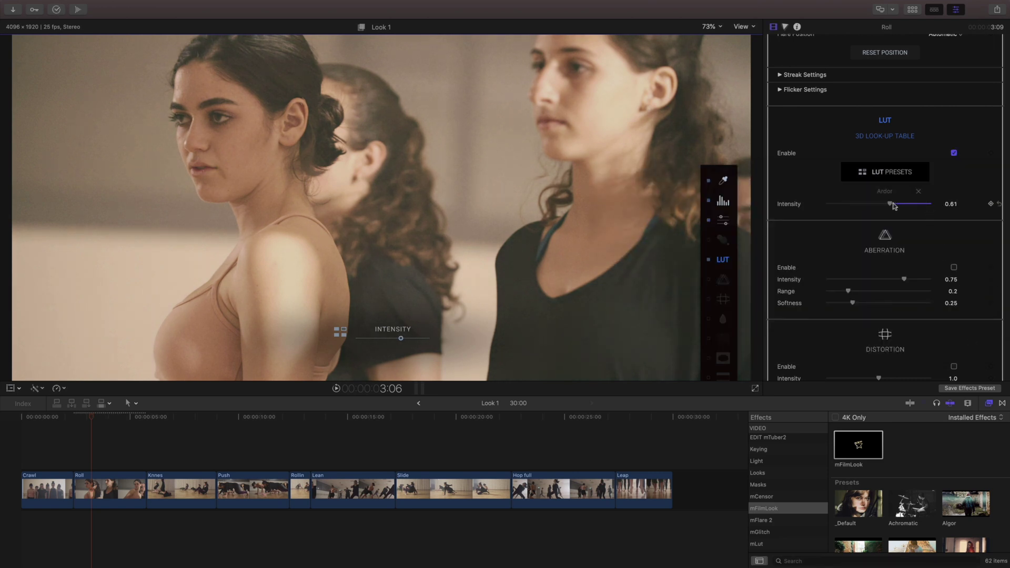
left_click(954, 153)
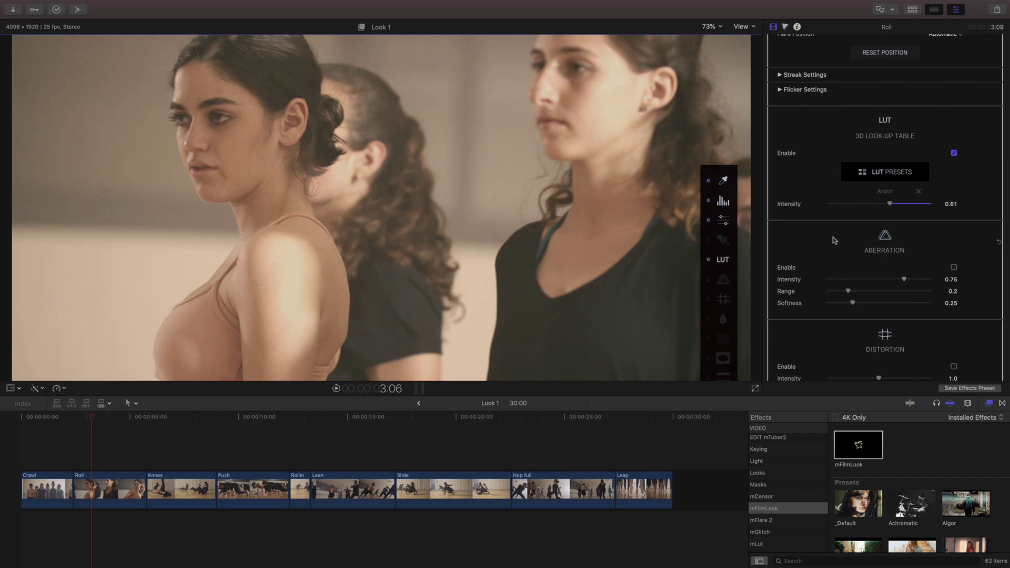
Enable the vignette with intensity 0.07 and range 0.16
scroll(832, 237, "down", 15)
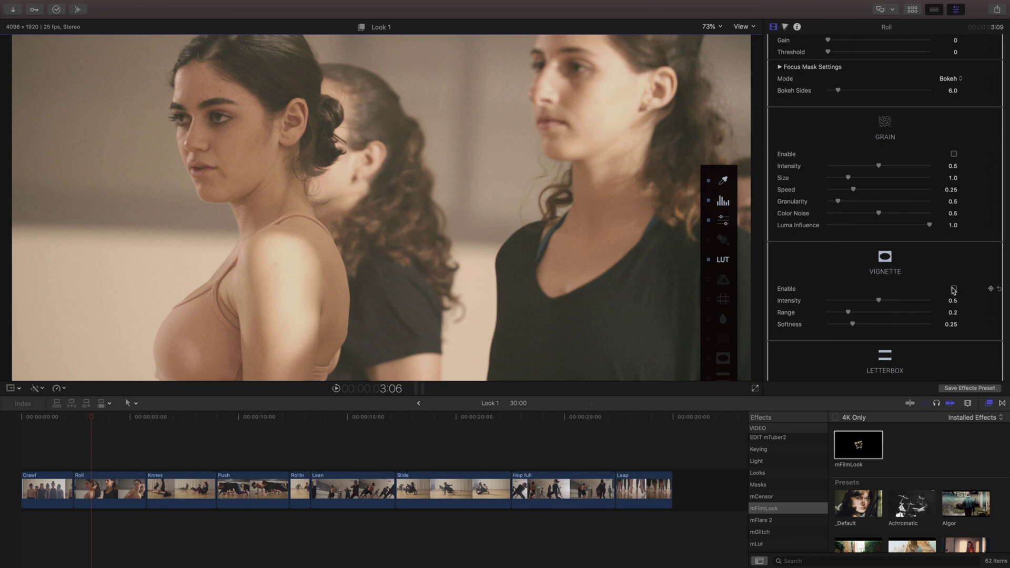
left_click(954, 289)
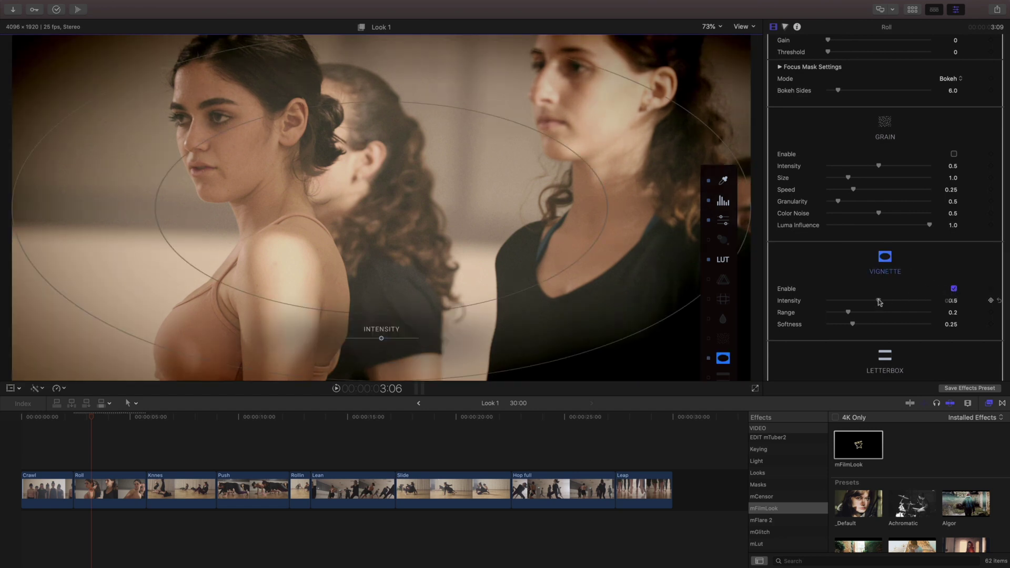
left_click_drag(879, 301, 839, 302)
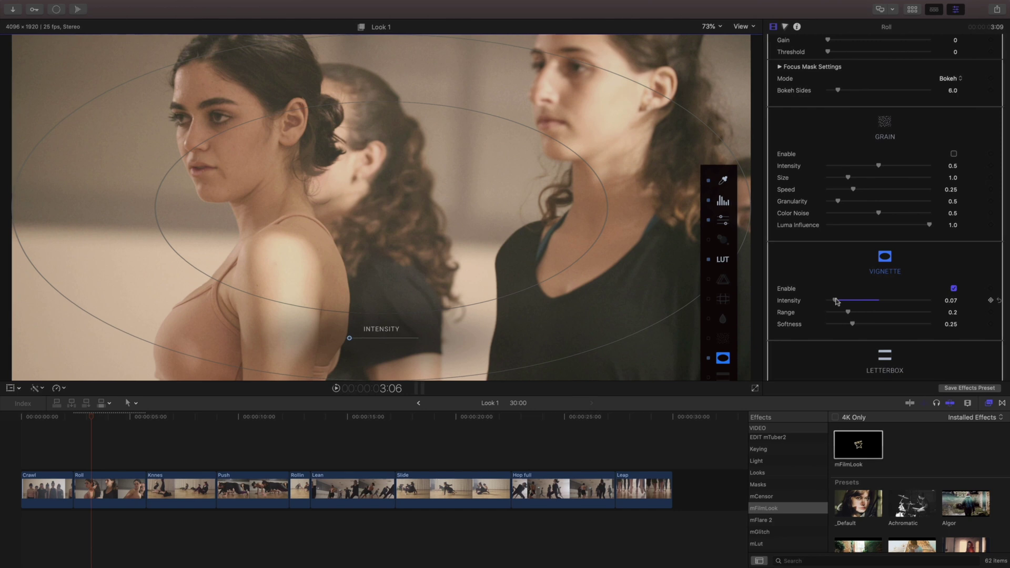
left_click_drag(847, 313, 845, 314)
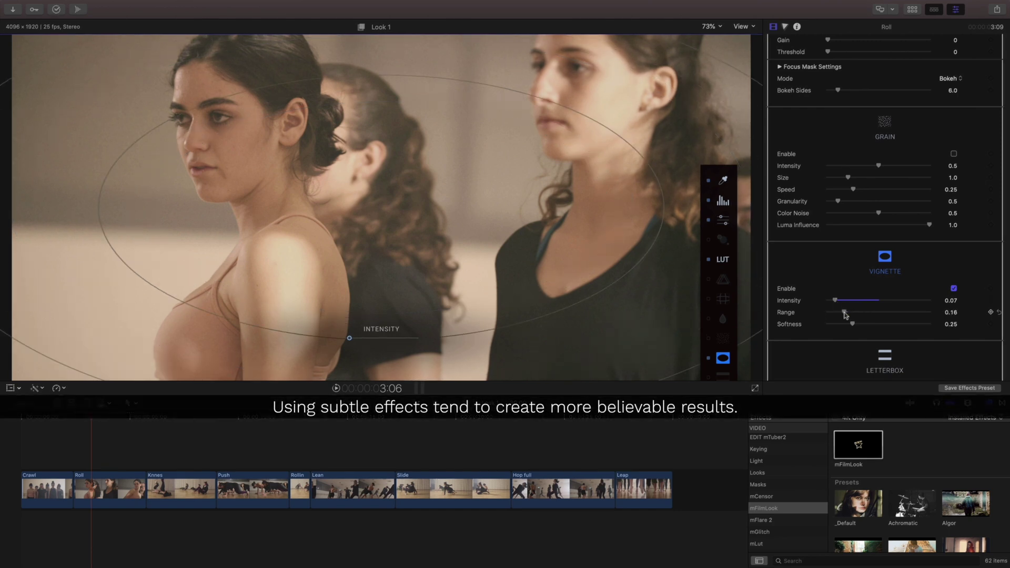
Add a 2.75:1 Ultra Panavision letterbox with position offset -0.11
scroll(855, 323, "down", 5)
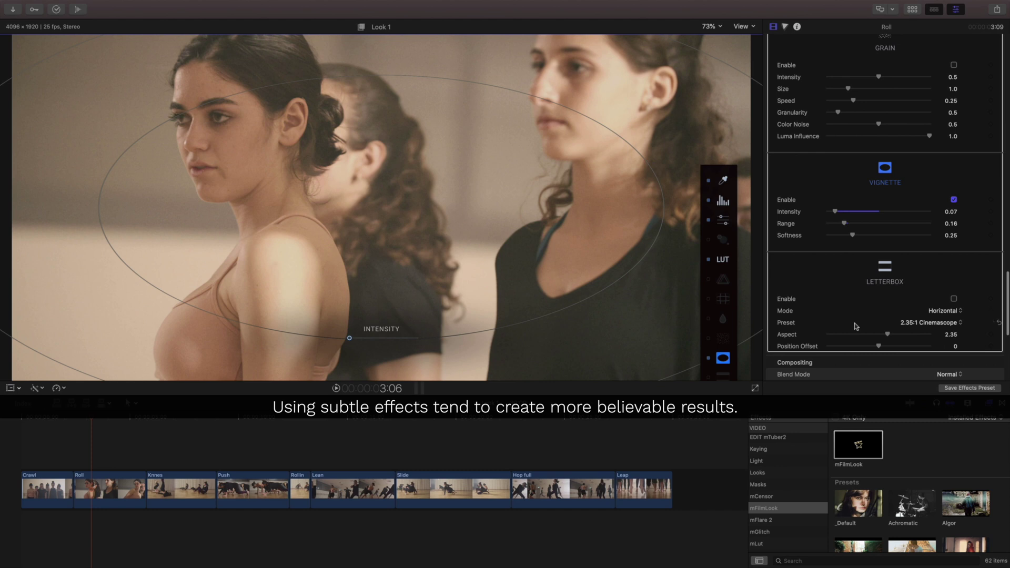
left_click(953, 299)
left_click(944, 323)
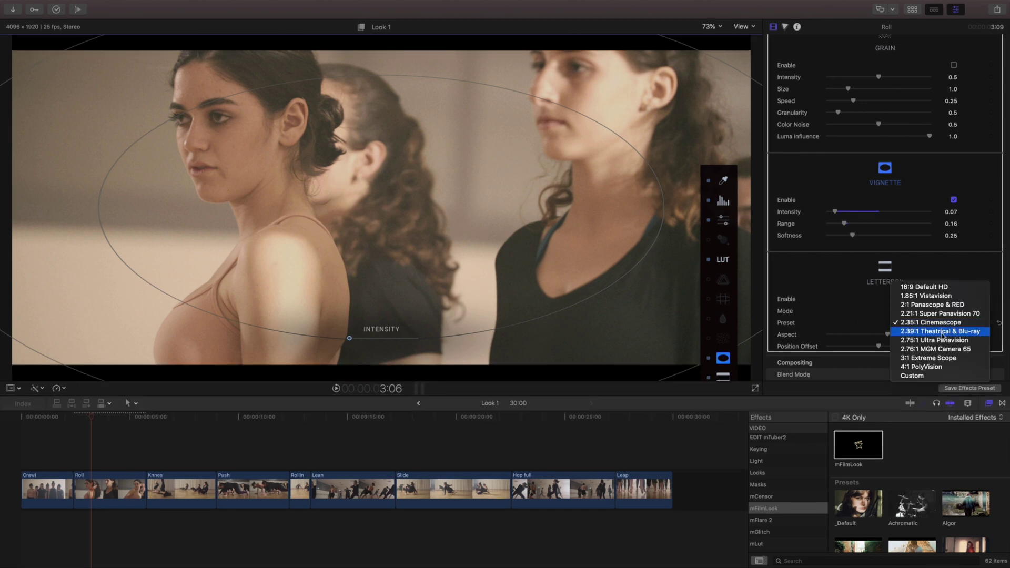
left_click(942, 346)
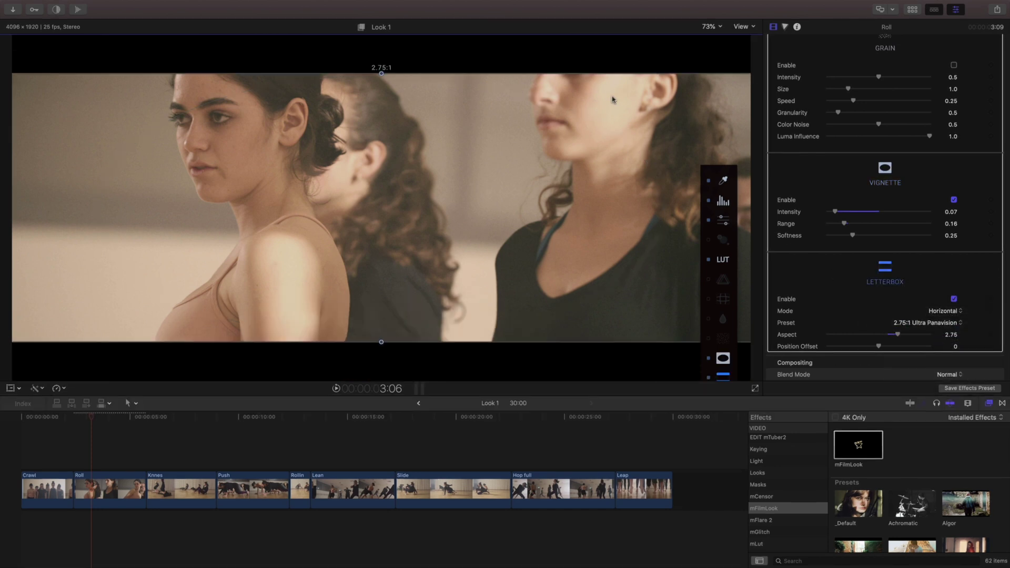
left_click_drag(878, 347, 857, 347)
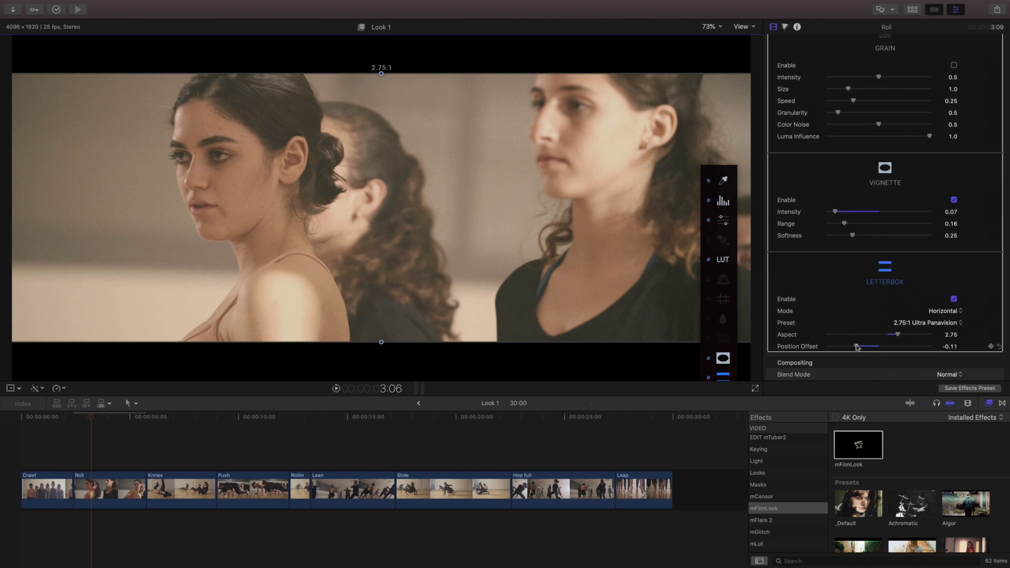
Toggle the film look off and on to compare, then warm the Color Temp
scroll(972, 140, "up", 15)
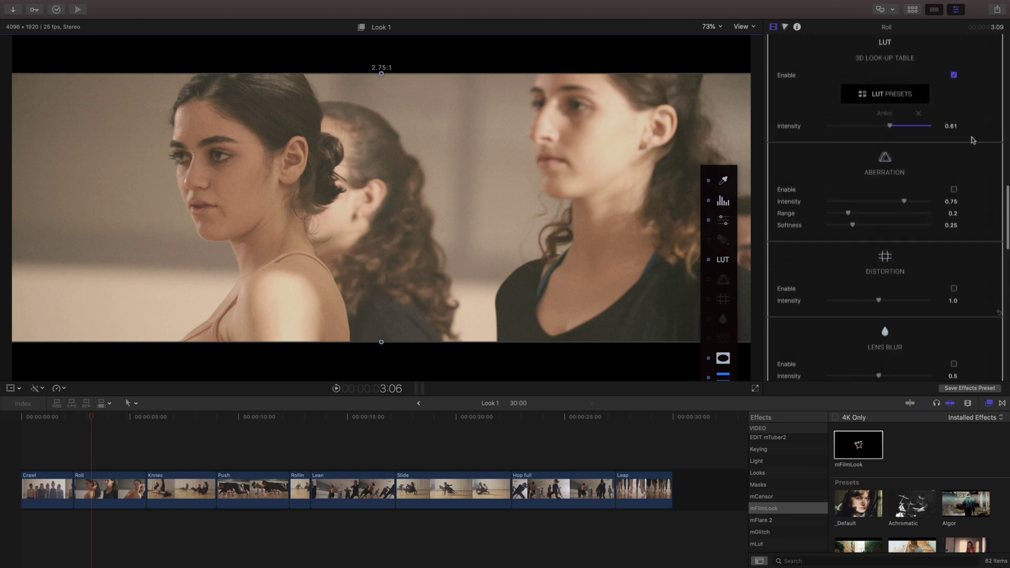
scroll(972, 140, "up", 10)
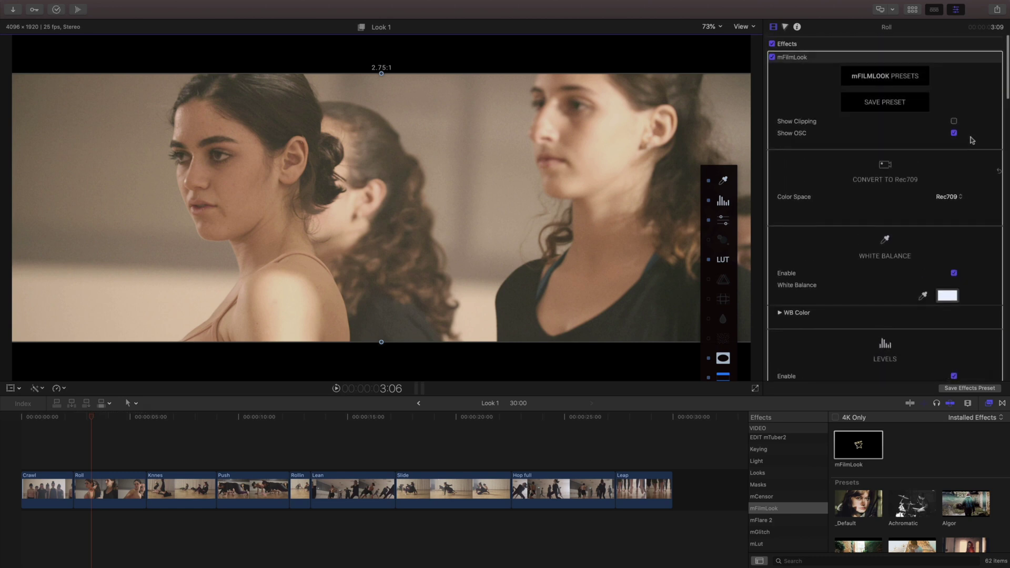
left_click(771, 56)
left_click(771, 55)
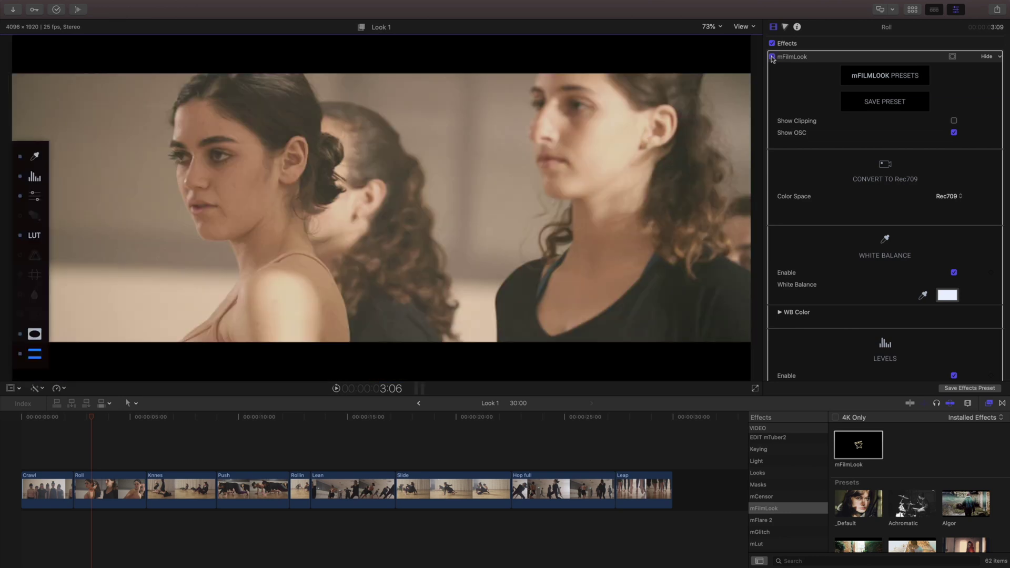
scroll(824, 255, "down", 8)
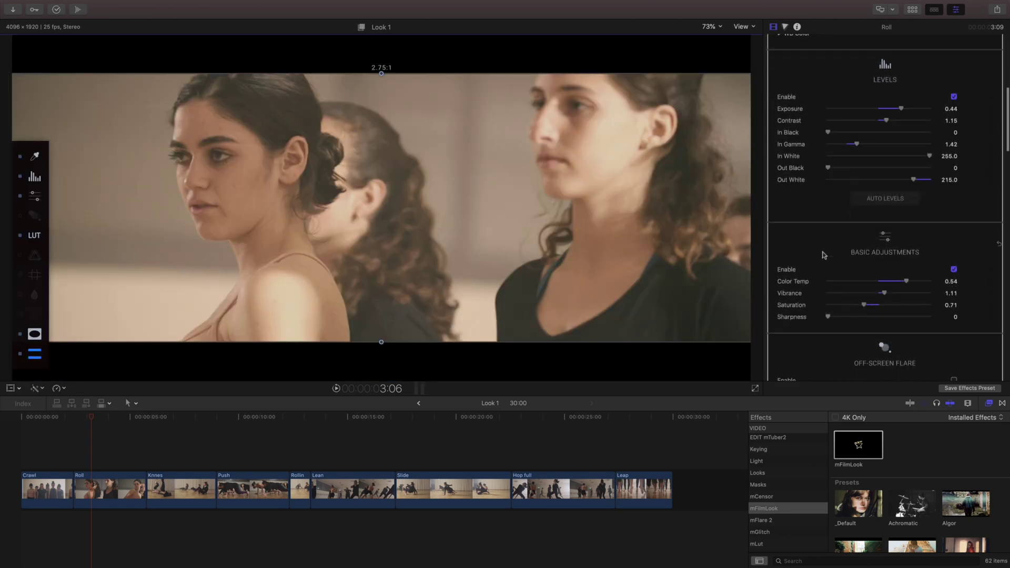
left_click_drag(908, 283, 920, 284)
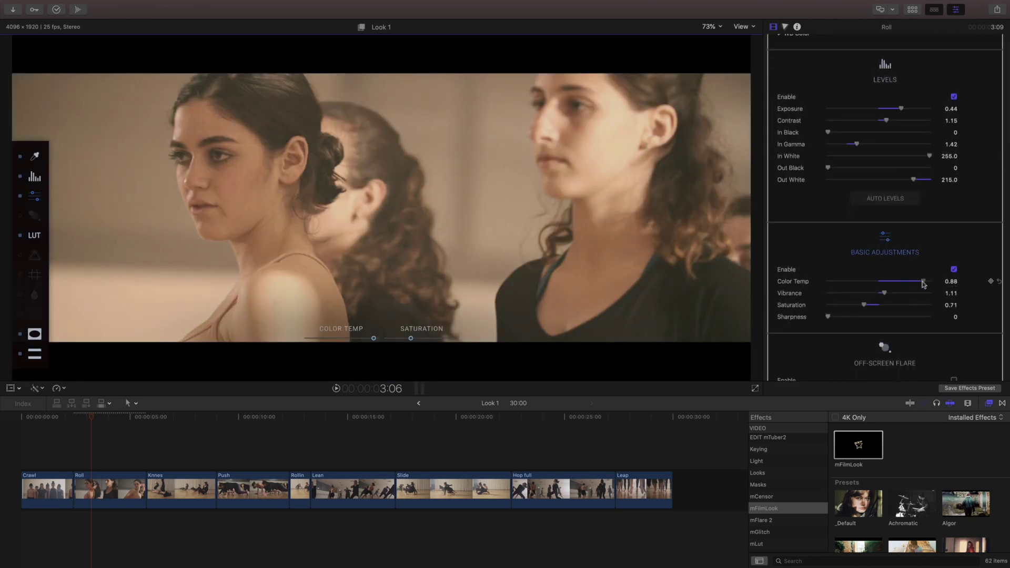
scroll(884, 210, "up", 10)
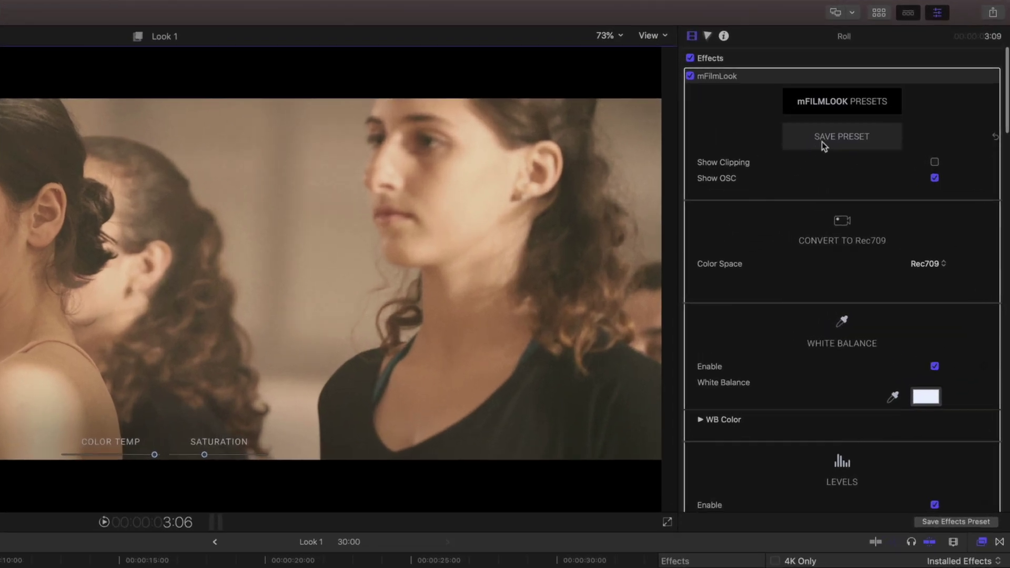
Save the look as preset 'Warm Look' in a new Looks category
left_click(871, 105)
left_click(802, 163)
left_click(761, 398)
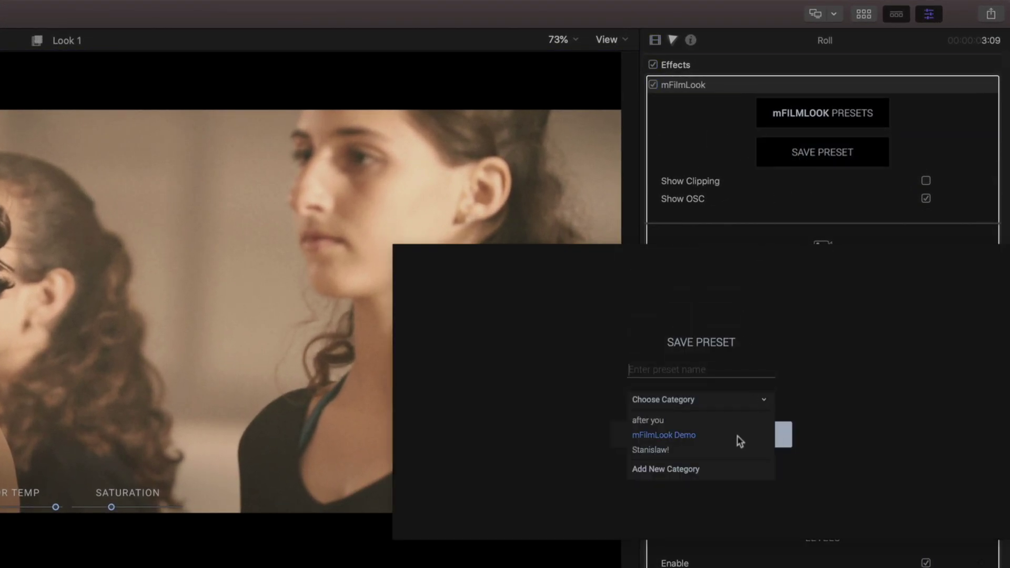
left_click(734, 469)
type("Looks")
key("Return")
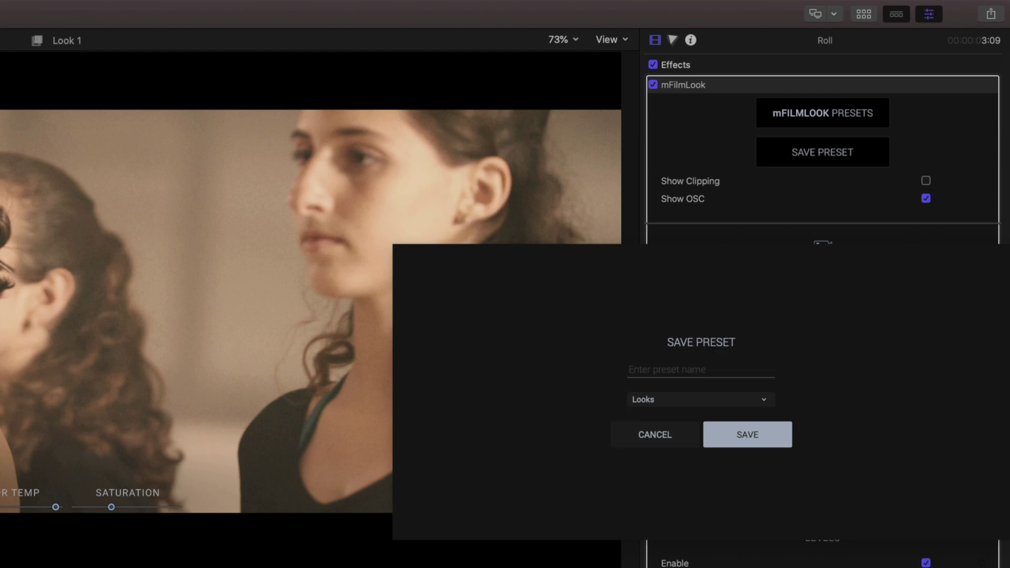
type("Warm Look")
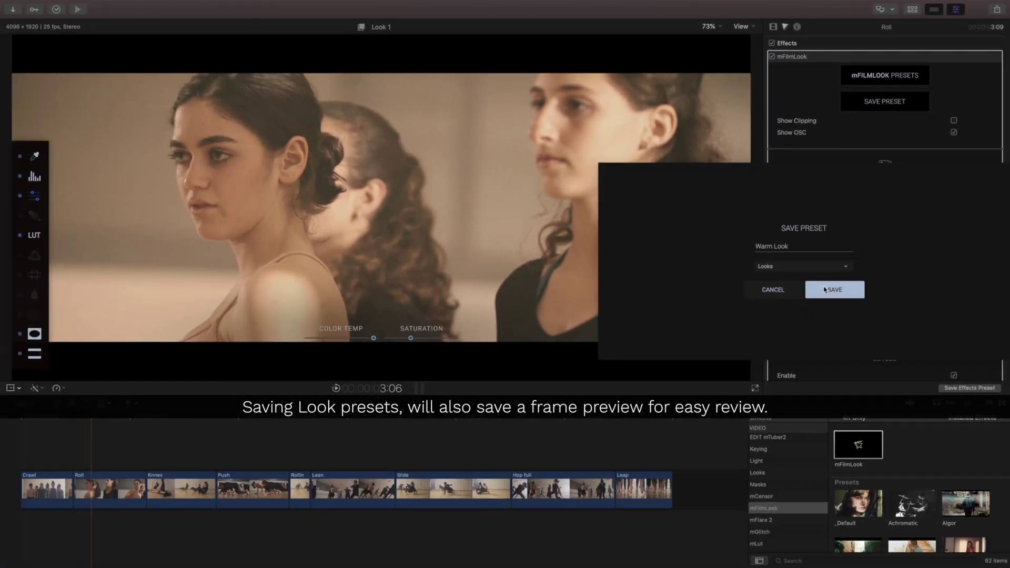
left_click(824, 289)
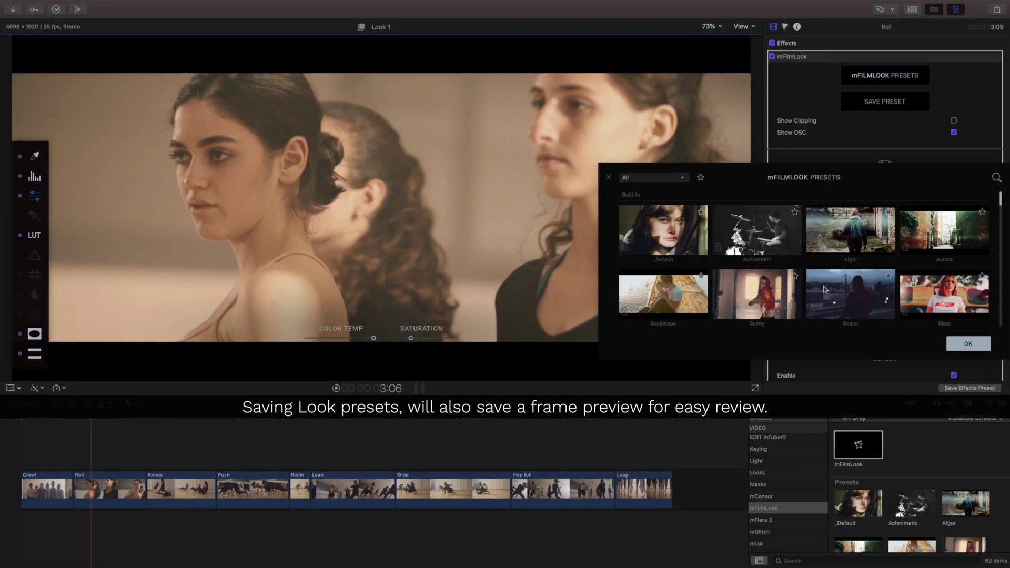
left_click(691, 179)
left_click(666, 224)
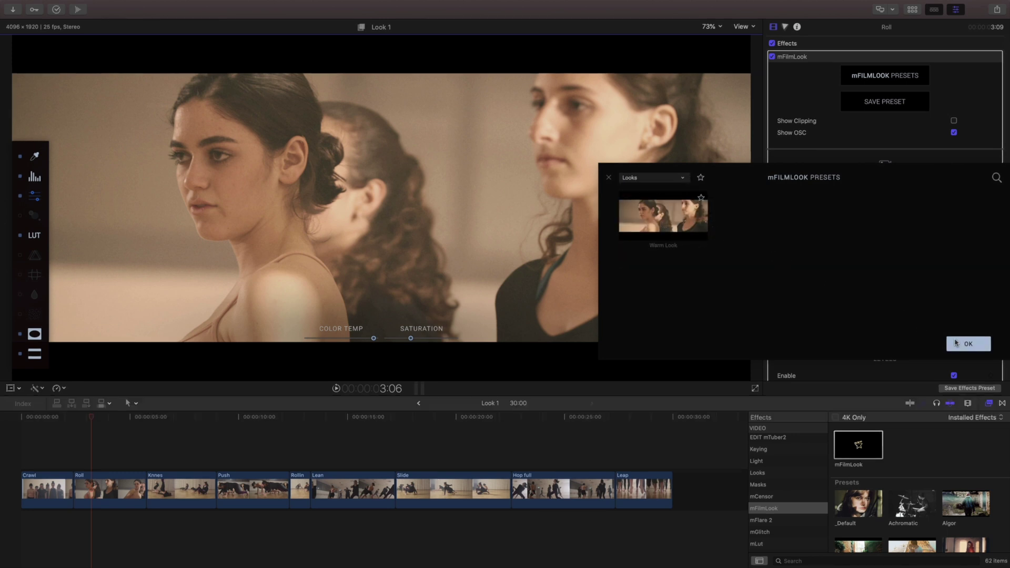
left_click(968, 344)
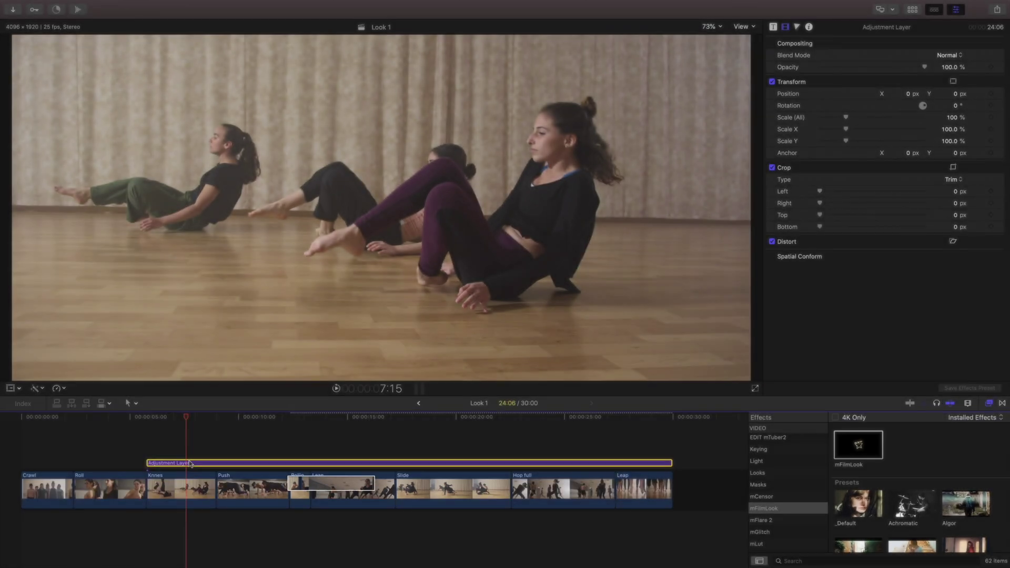
Apply mFilmLook to the adjustment layer and load the Warm Look preset from Looks
left_click_drag(859, 444, 236, 463)
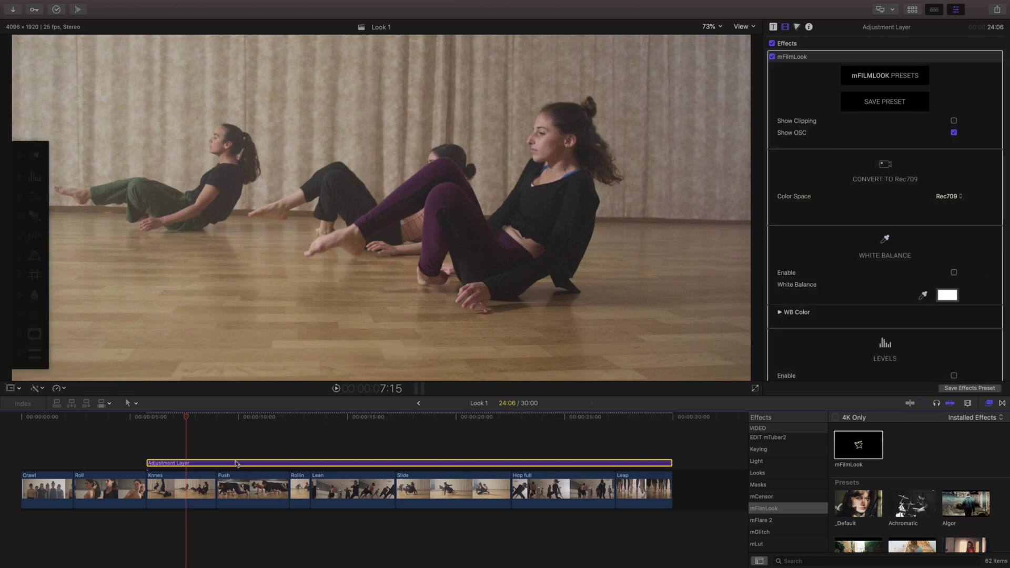
left_click(887, 75)
left_click(682, 179)
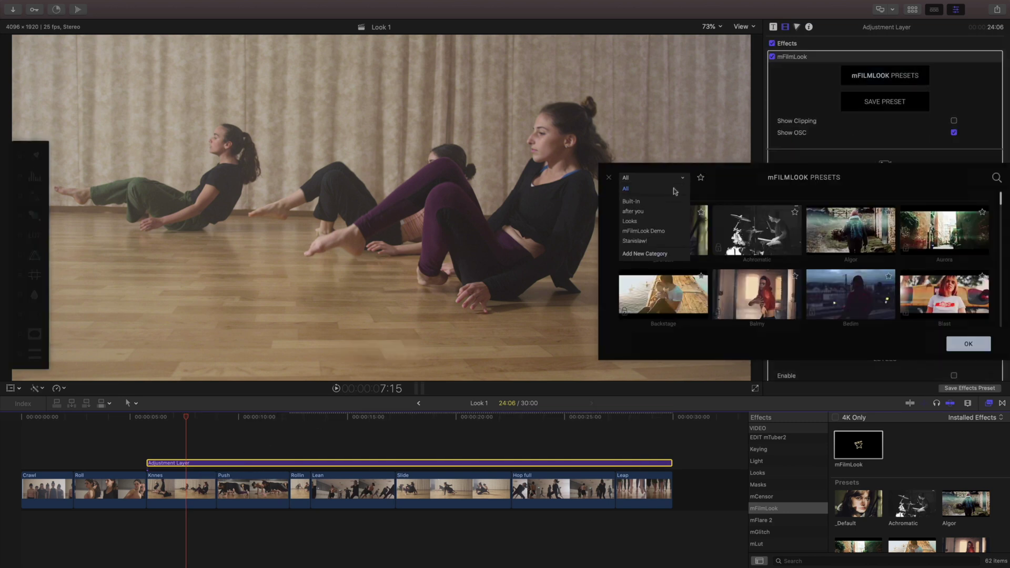
left_click(671, 221)
left_click(968, 344)
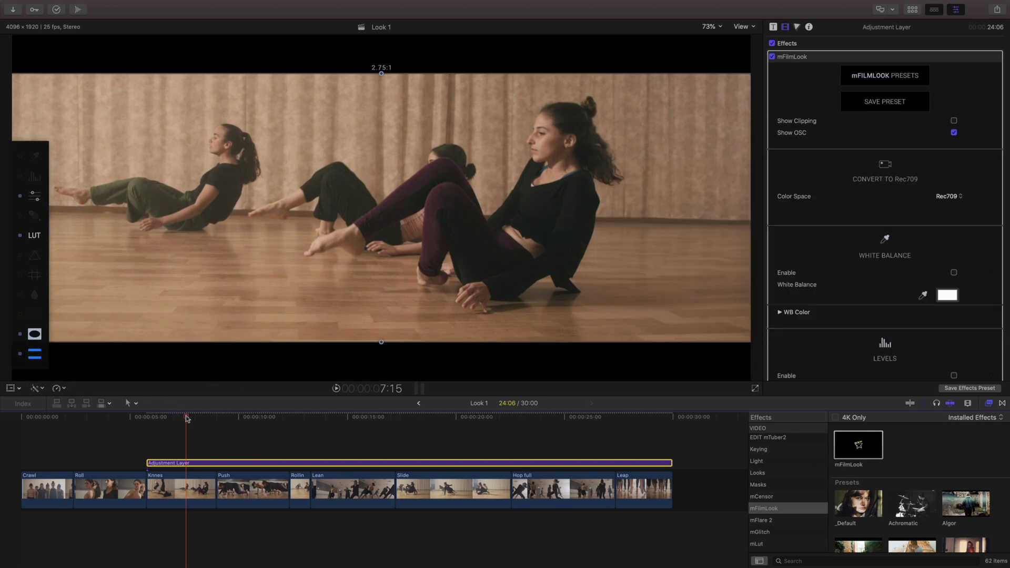
Check the look on another shot, then retune the adjustment layer's Color Temp
left_click_drag(187, 418, 235, 429)
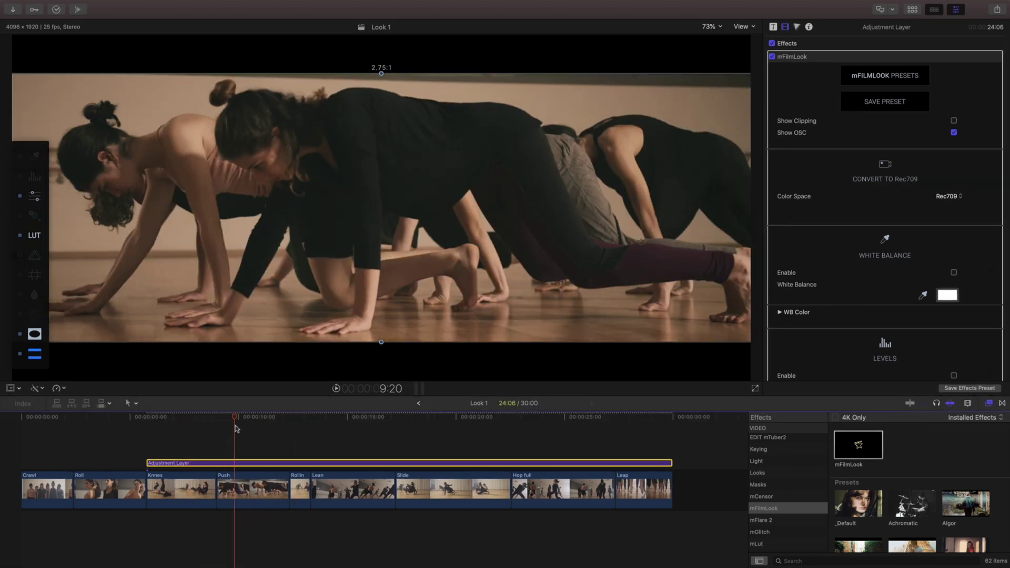
left_click(242, 466)
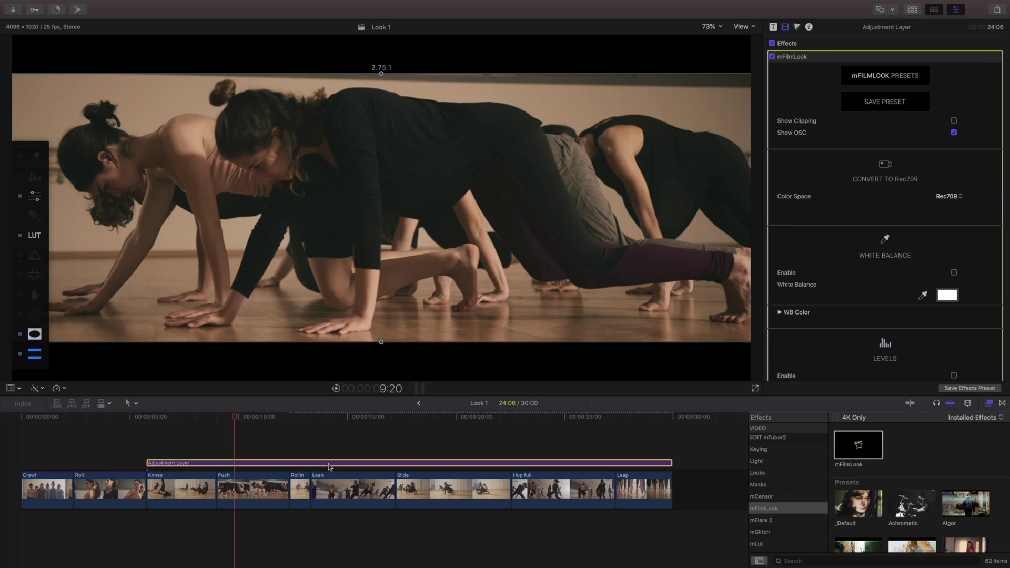
left_click(37, 196)
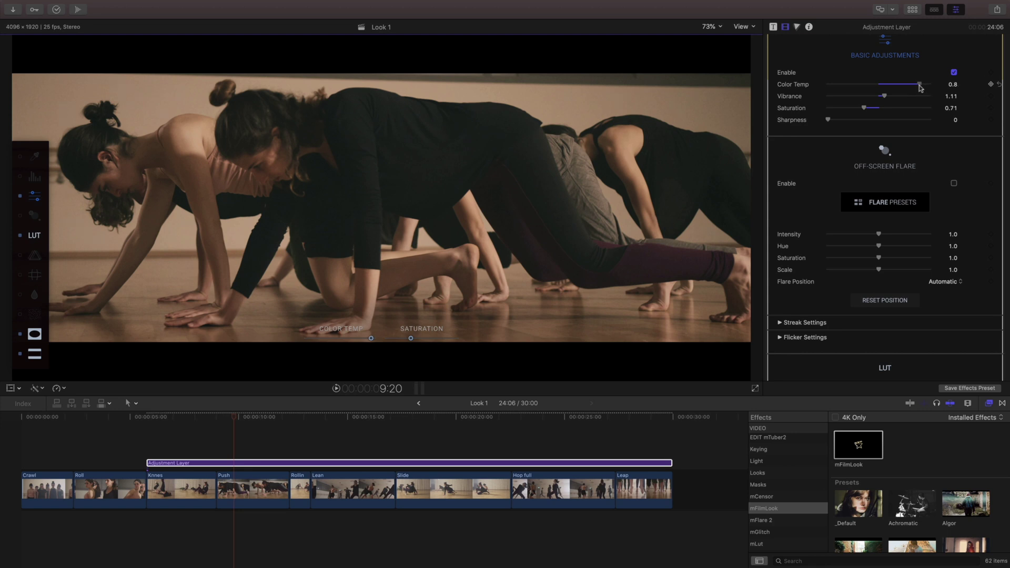
mouse_move(921, 85)
left_mouse_down()
mouse_move(889, 88)
mouse_move(903, 85)
left_mouse_up()
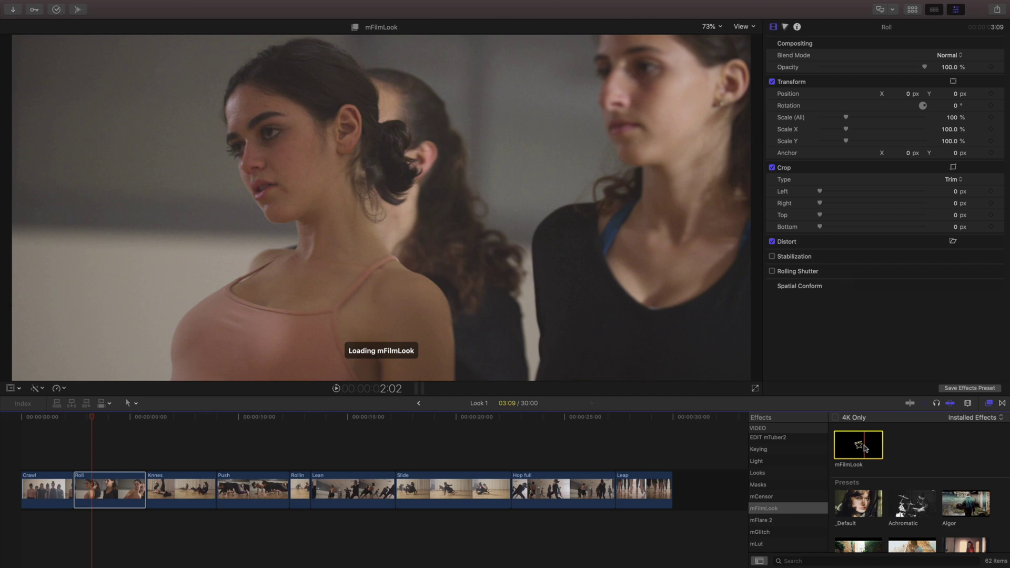
Apply mFilmLook to the Roll clip and set White Balance from a colour sampled in the image
left_click_drag(863, 449, 112, 487)
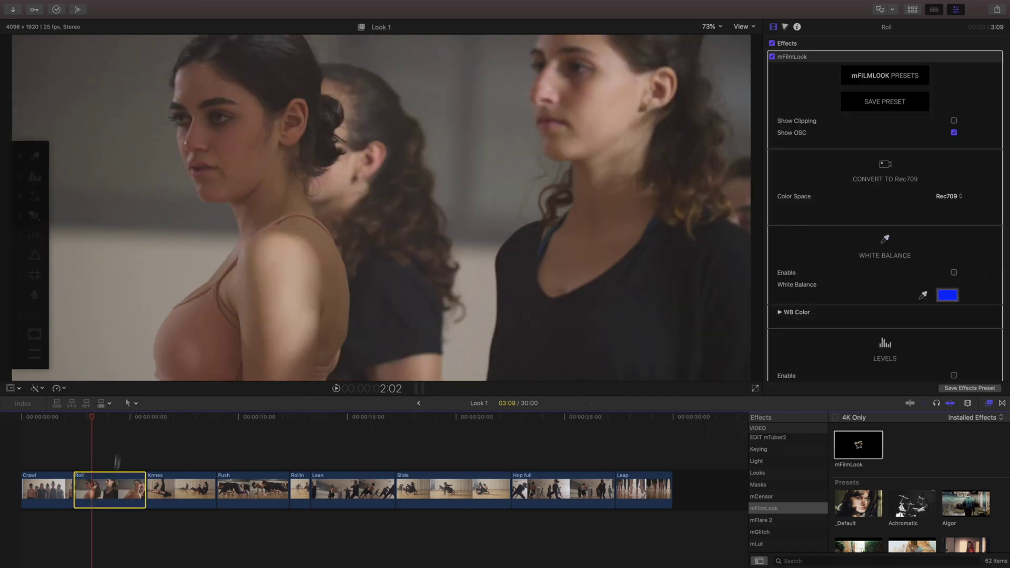
left_click_drag(36, 149, 714, 153)
left_click(730, 152)
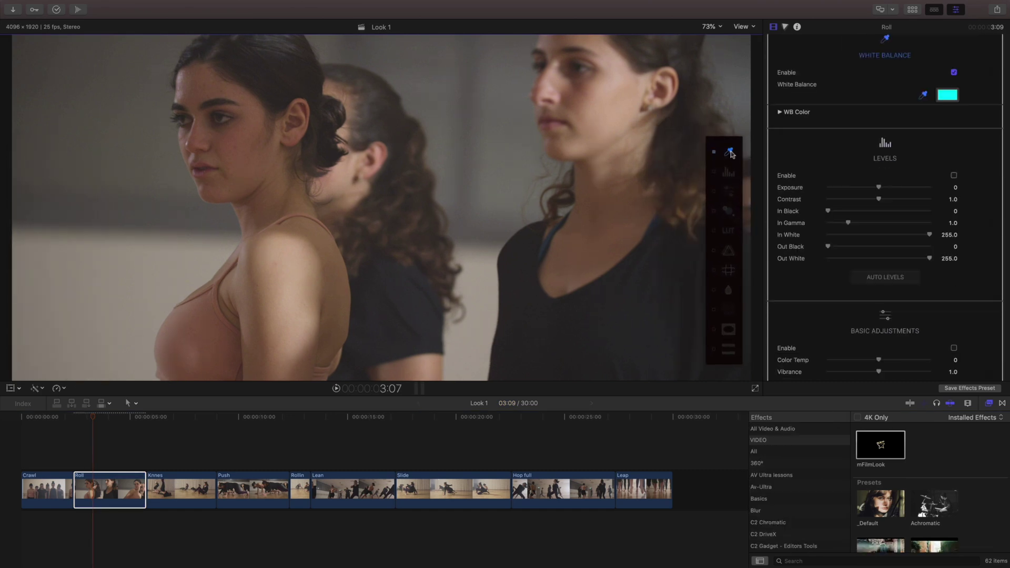
left_click(478, 284)
left_click(944, 100)
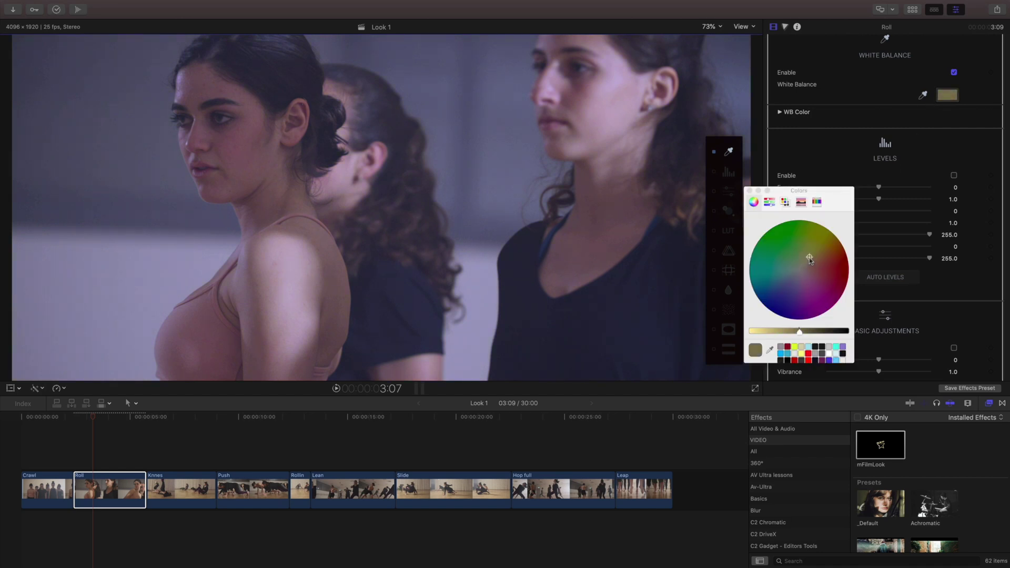
left_click(749, 191)
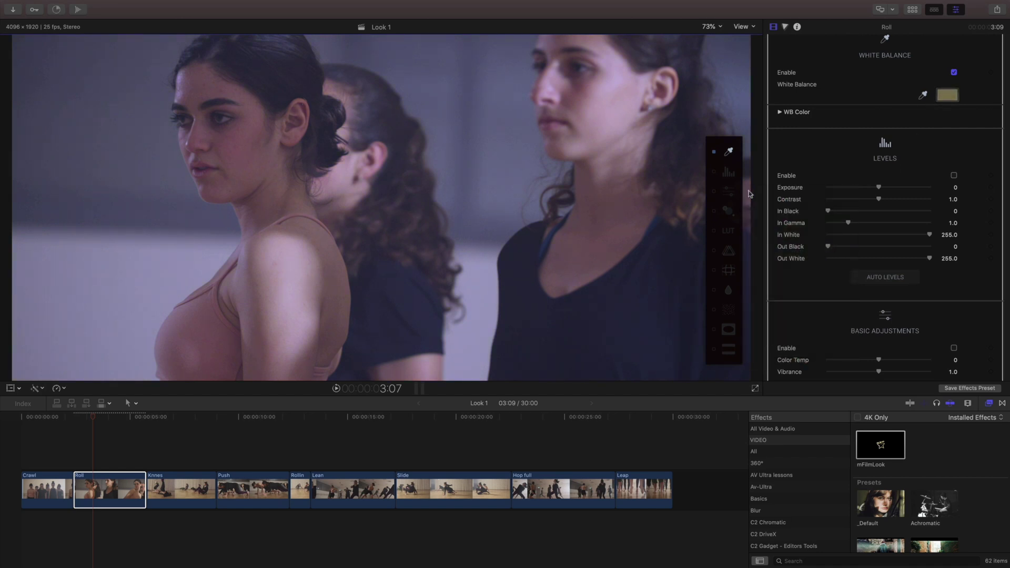
Enable Levels and lower the exposure to darken the shot
left_click(715, 172)
left_click(727, 173)
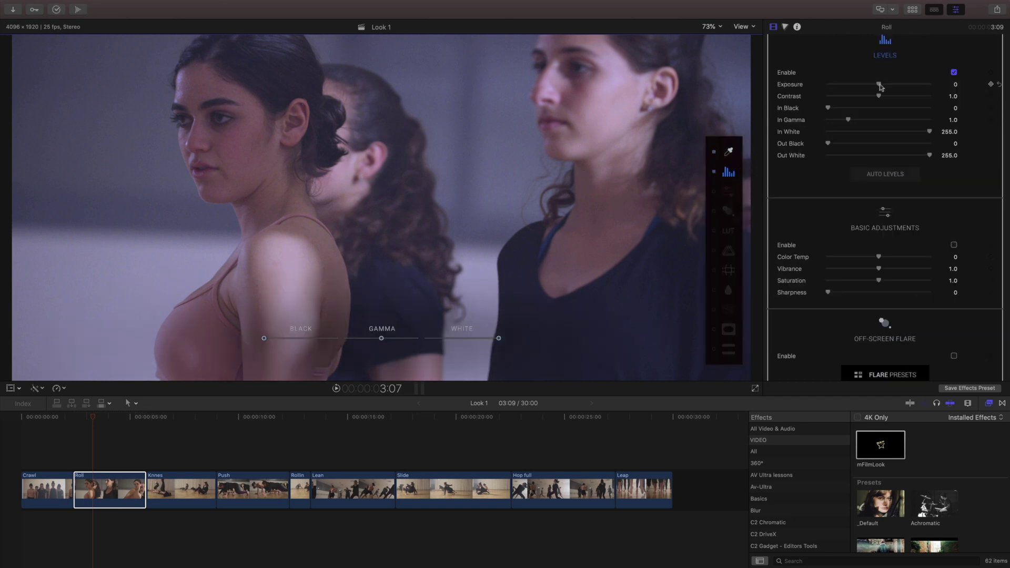
left_click_drag(879, 84, 833, 144)
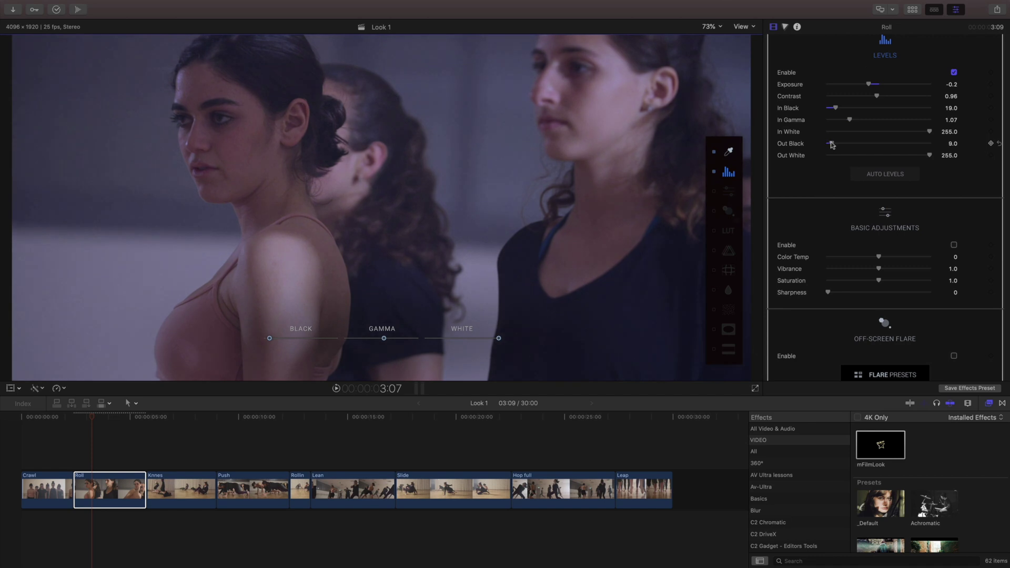
Enable Basic Adjustments with Color Temp -0.26, Vibrance 1.26, Saturation 1.08
left_click(954, 245)
left_click_drag(879, 257, 875, 259)
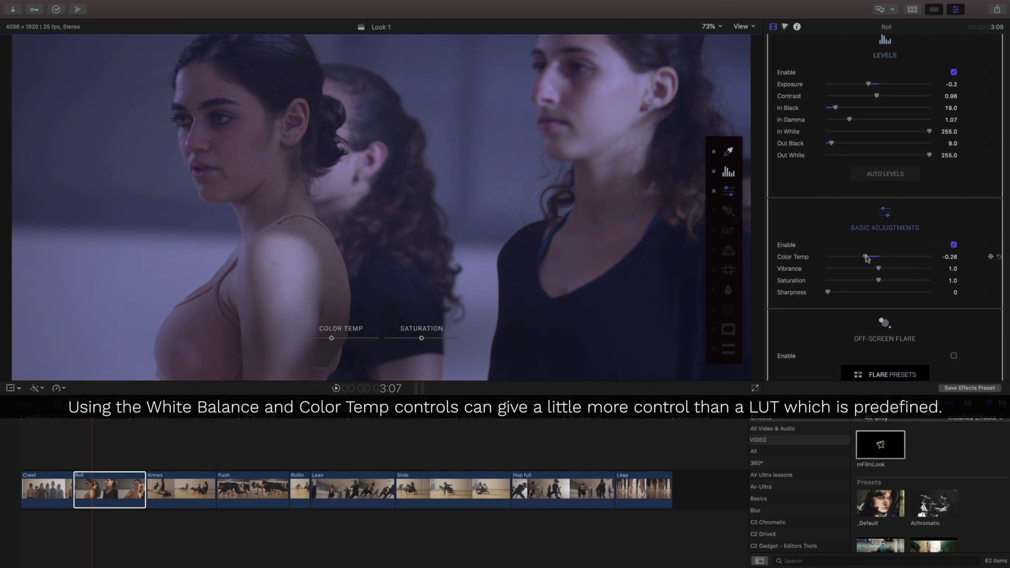
left_click_drag(887, 270, 893, 272)
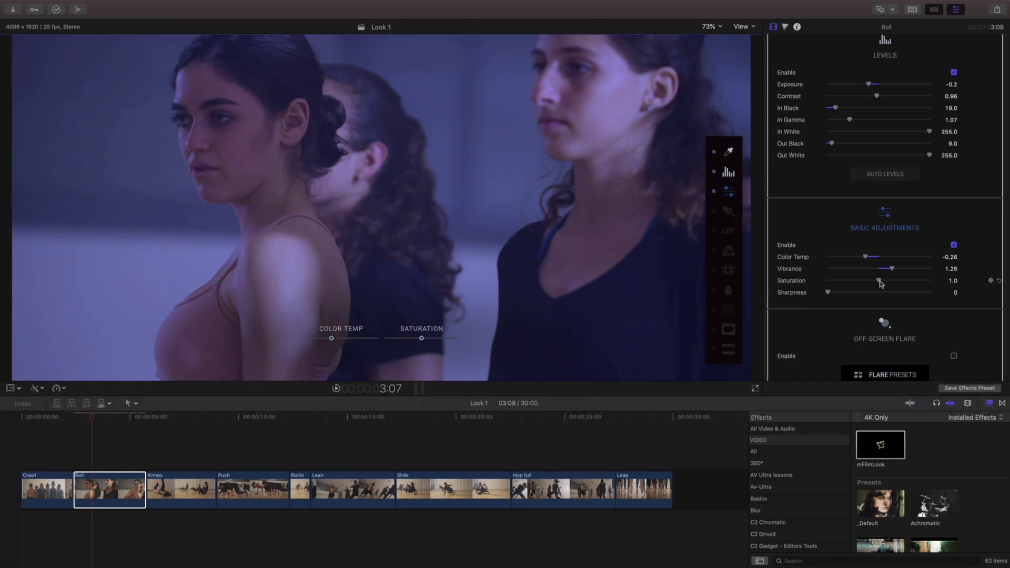
left_click_drag(881, 284, 888, 284)
Add a Blue Laser off-screen flare at intensity 0.23 with Manual position X 1.03, Y 0.92
left_click(715, 213)
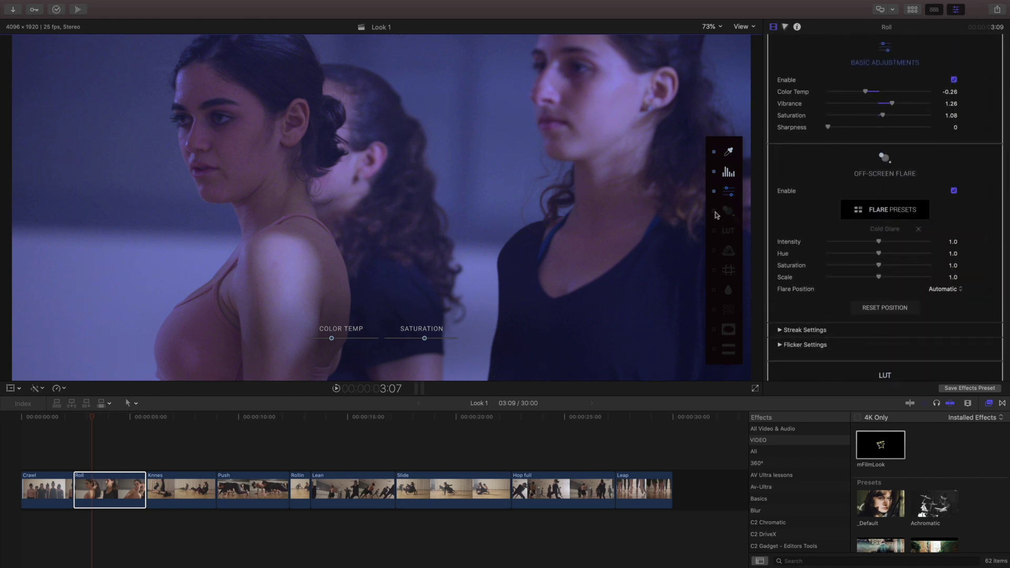
left_click(874, 217)
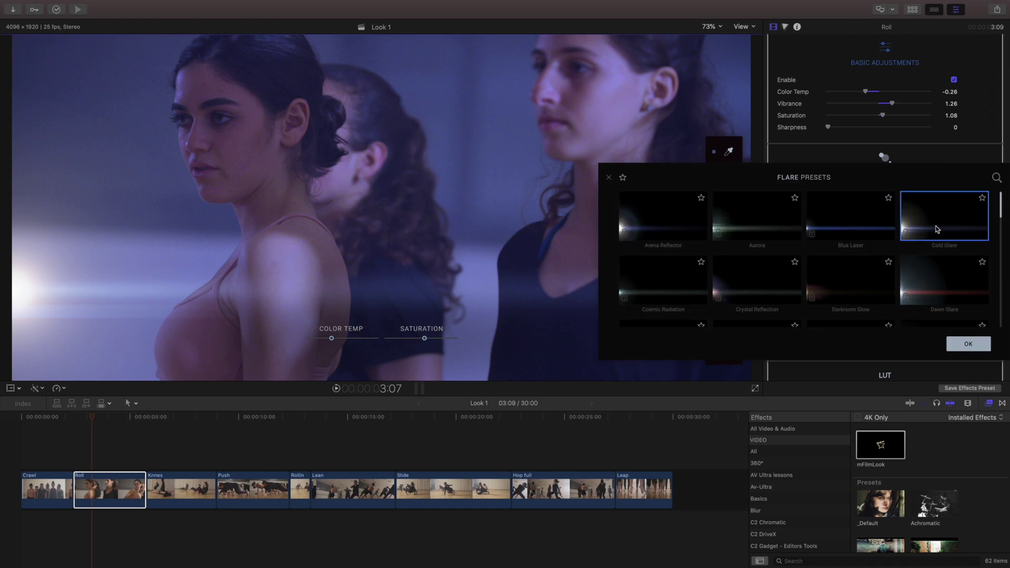
left_click(849, 227)
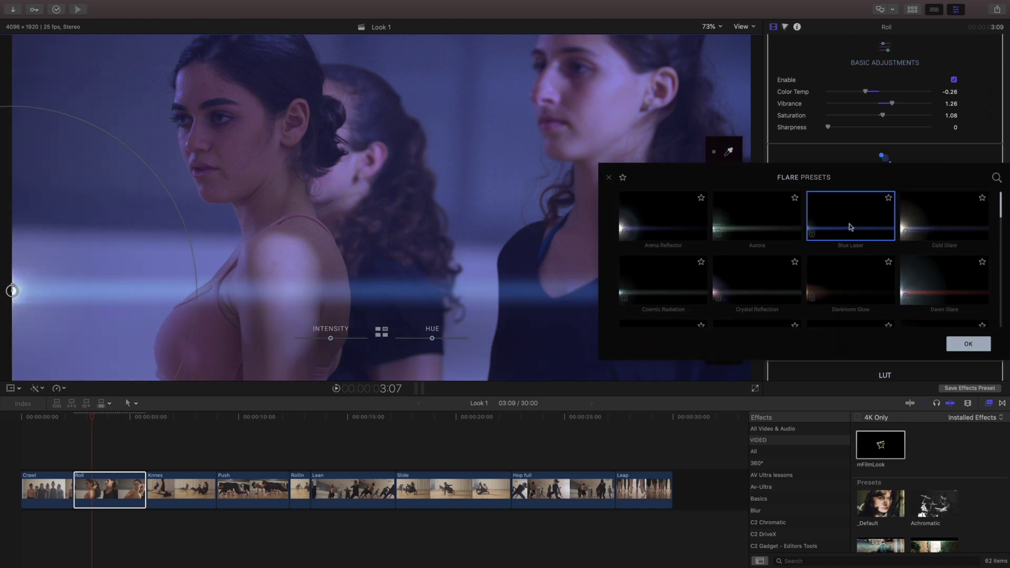
left_click(969, 344)
left_click_drag(879, 242, 899, 277)
left_click(945, 289)
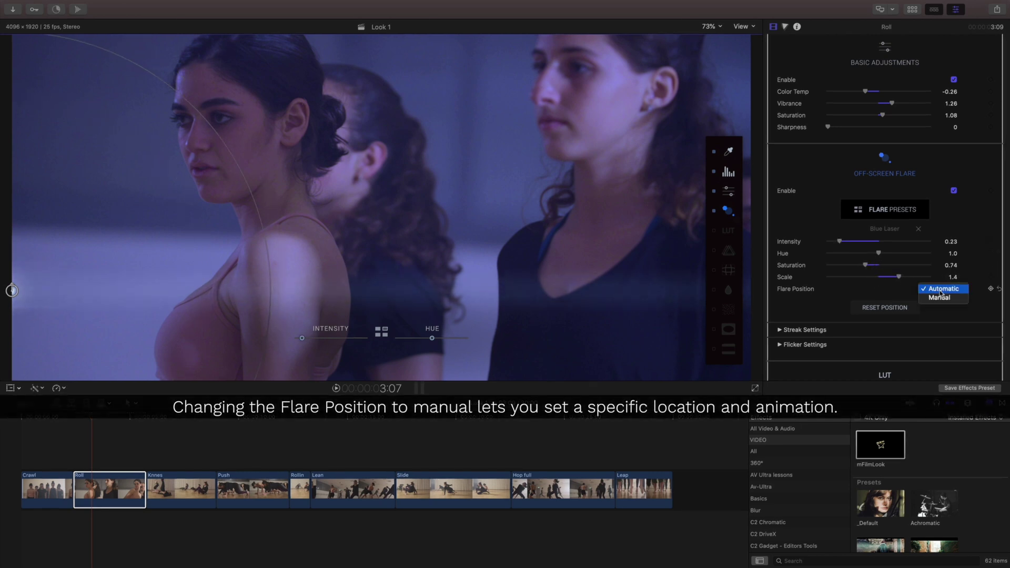
left_click(940, 299)
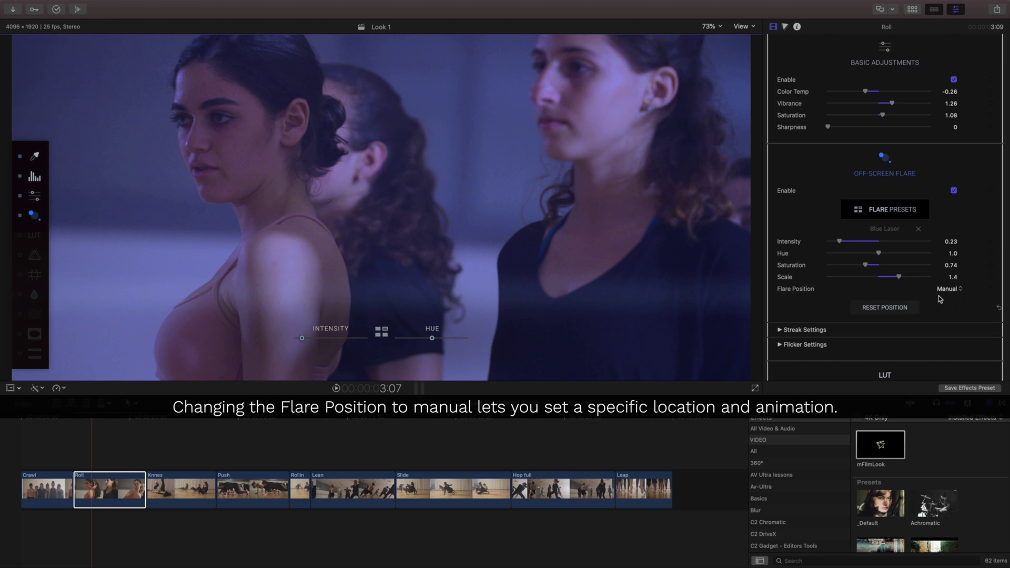
left_click_drag(859, 300, 893, 312)
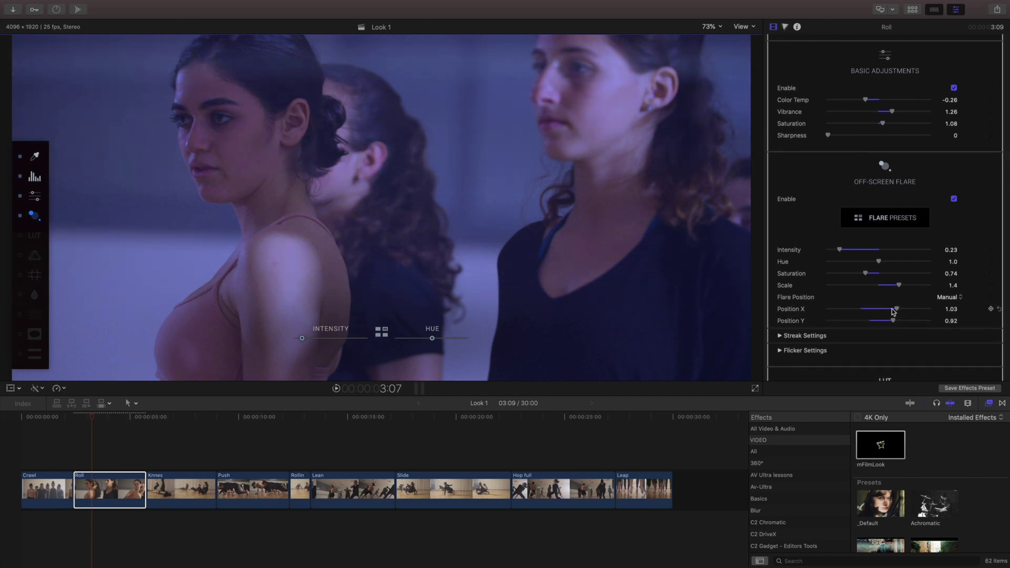
Load the Node LUT preset on the Roll clip at 0.37 intensity and compare it on and off
scroll(893, 312, "down", 3)
scroll(892, 312, "down", 4)
left_click(892, 269)
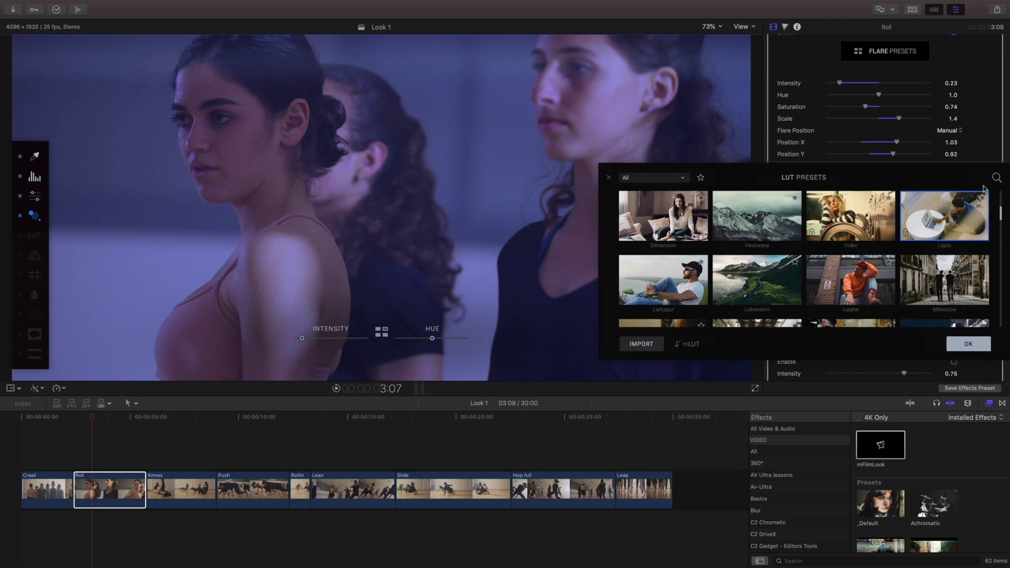
left_click(995, 177)
type("lu")
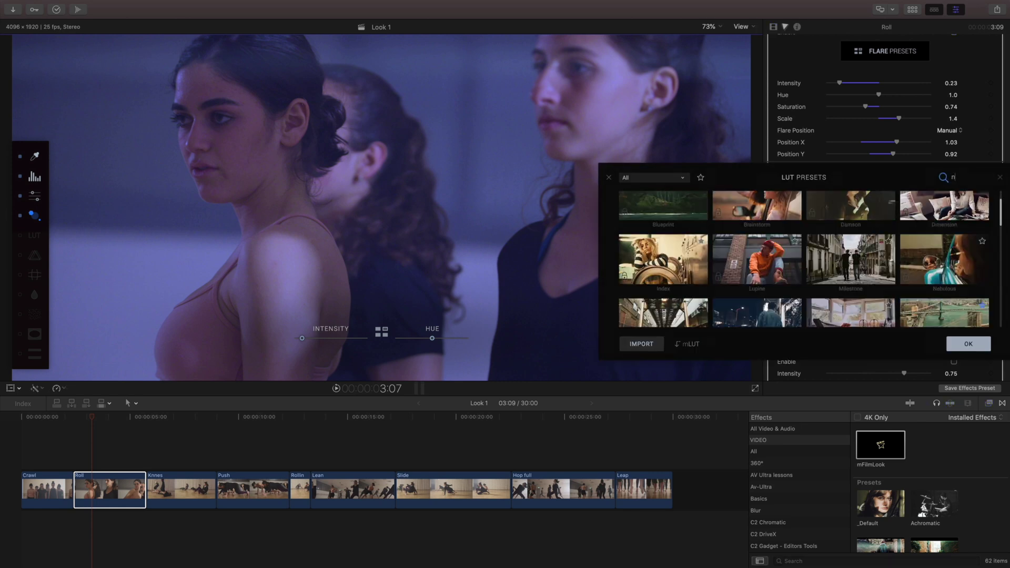
type("node")
left_click(690, 232)
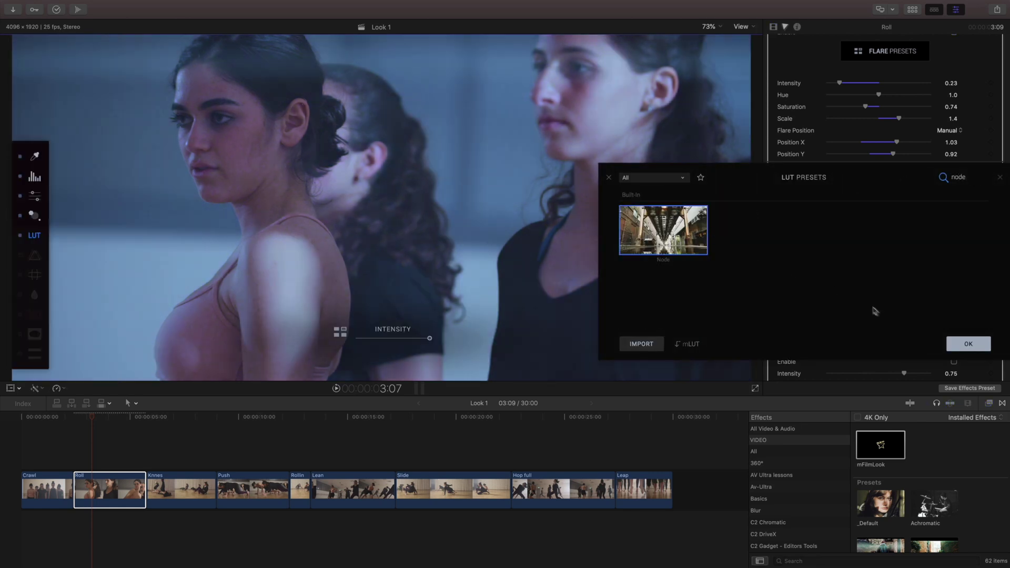
left_click(962, 347)
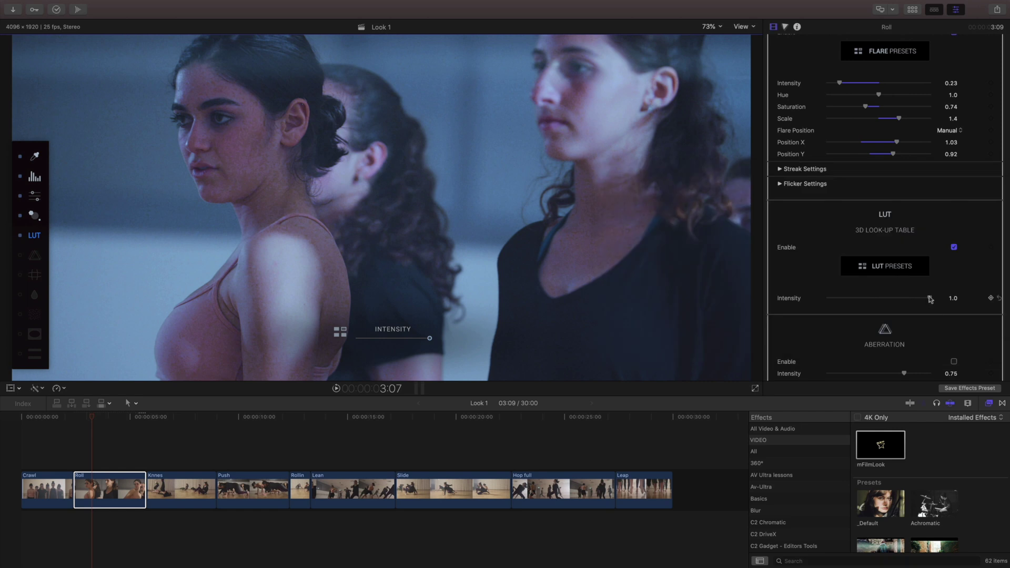
left_click_drag(931, 299, 867, 299)
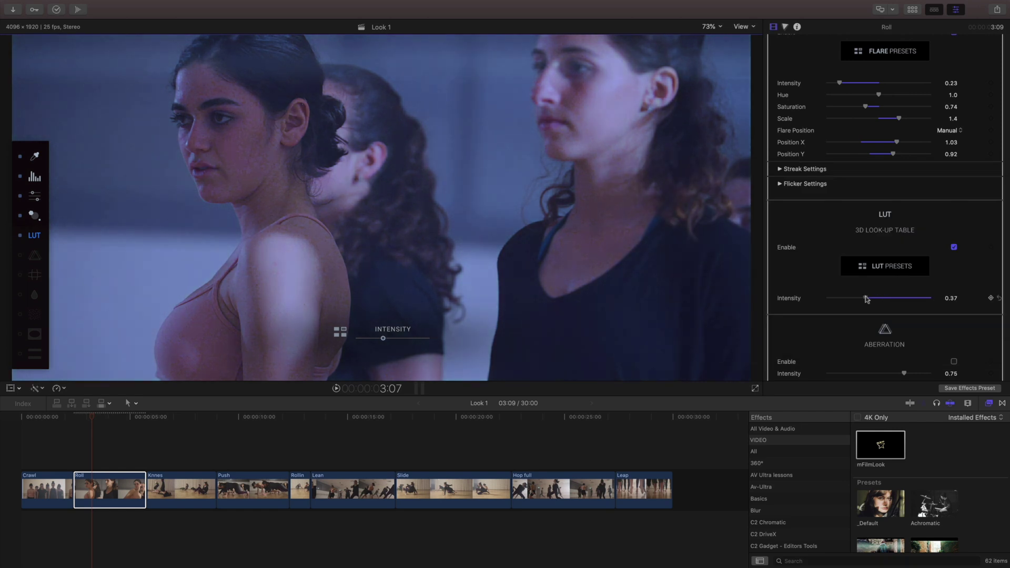
left_click(954, 247)
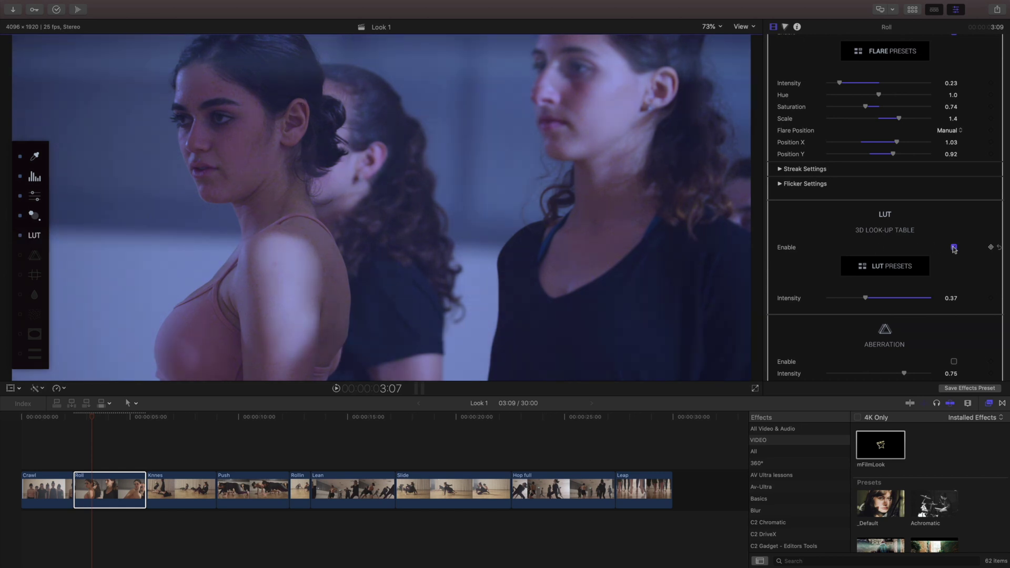
scroll(954, 249, "down", 4)
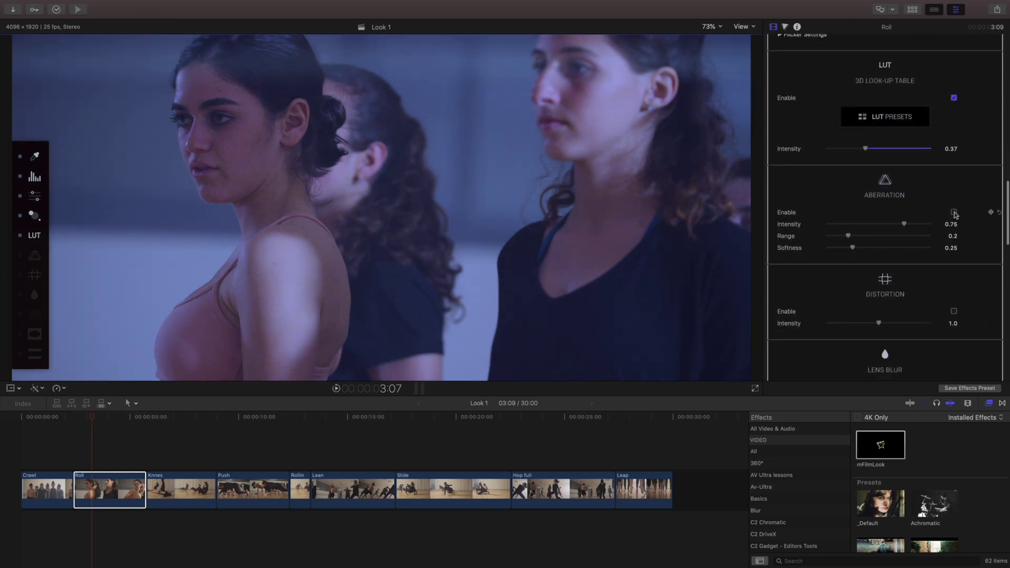
Turn on chromatic aberration with lower intensity and softer falloff, plus lens distortion at 0.3
left_click(954, 213)
left_click_drag(904, 224, 844, 237)
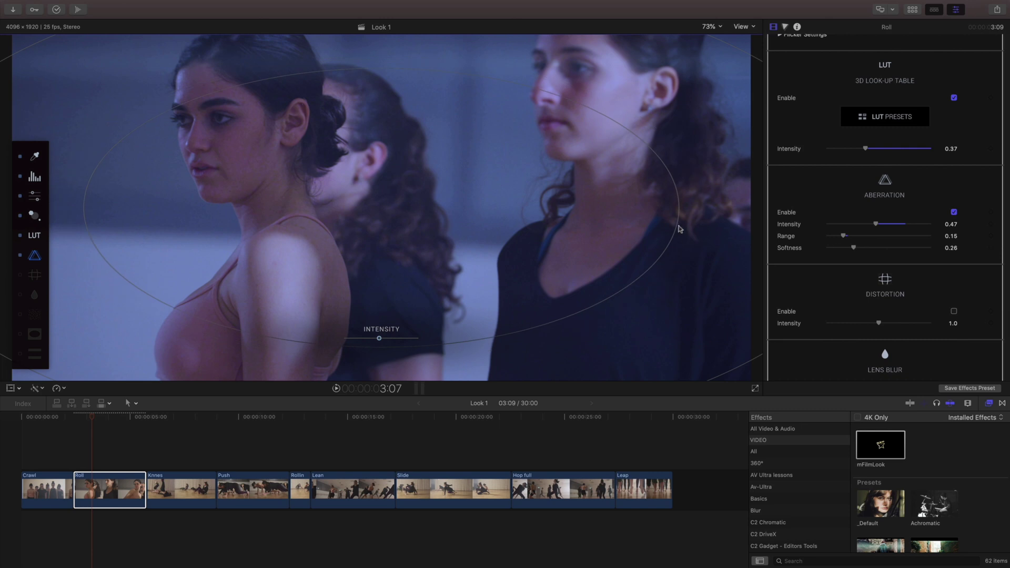
left_click_drag(683, 229, 568, 218)
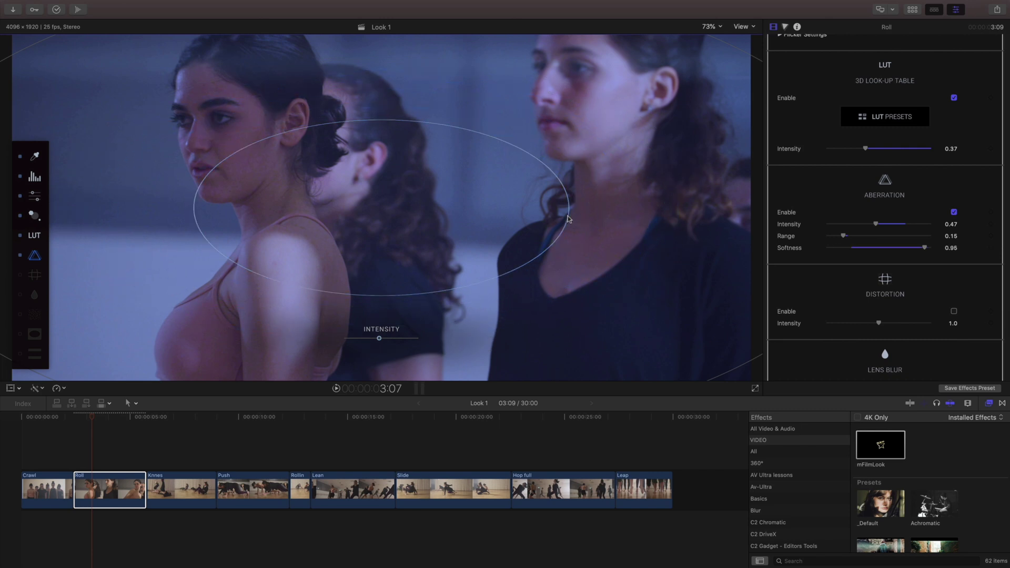
left_click(955, 313)
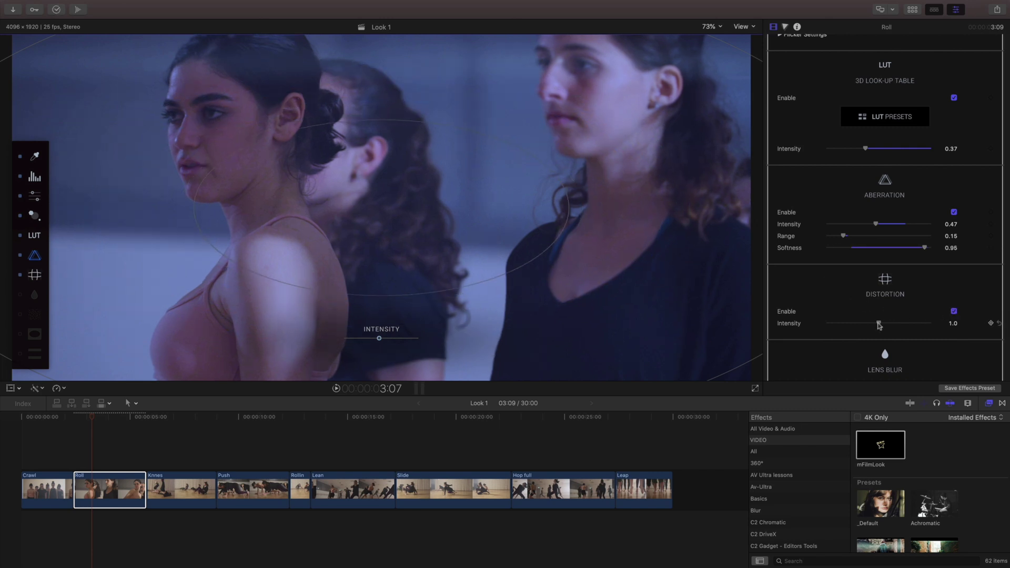
left_click_drag(878, 322, 844, 321)
scroll(842, 318, "down", 5)
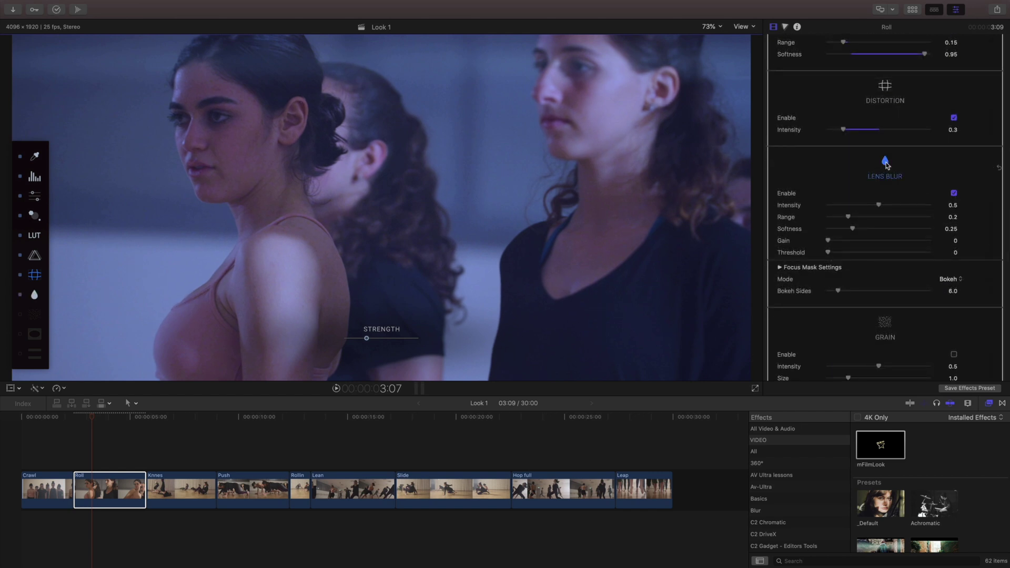
Centre the lens blur on the left woman's face, tune its intensity and softness, and enlarge the focus area
left_click(35, 295)
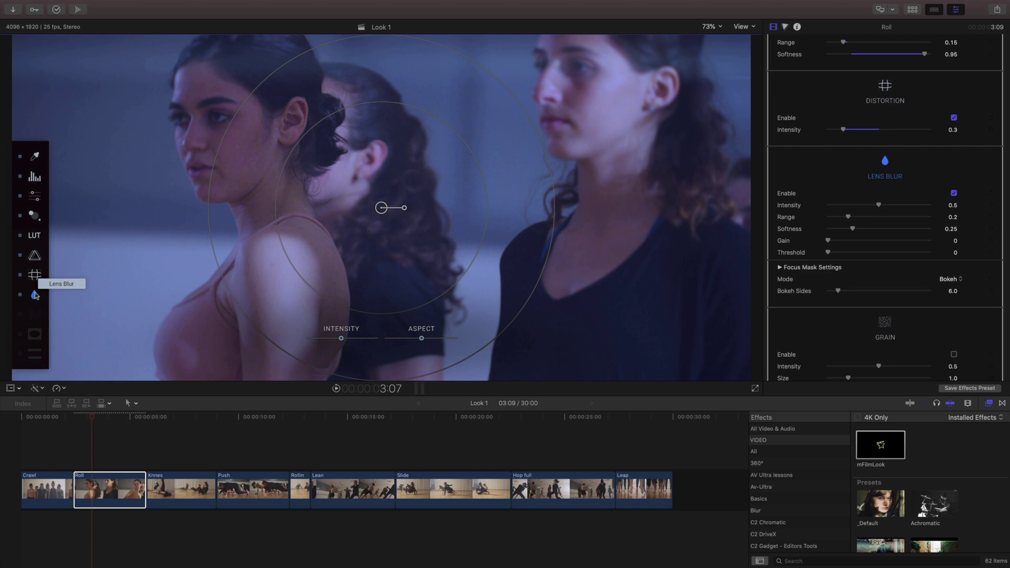
left_click_drag(386, 210, 249, 113)
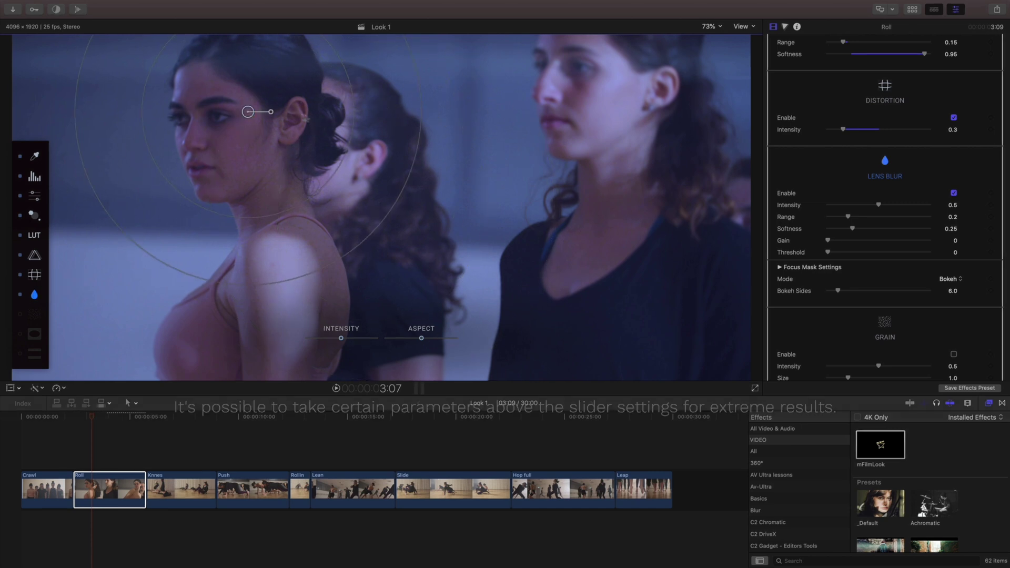
left_click_drag(879, 205, 948, 213)
double_click(951, 206)
type("2")
key("Return")
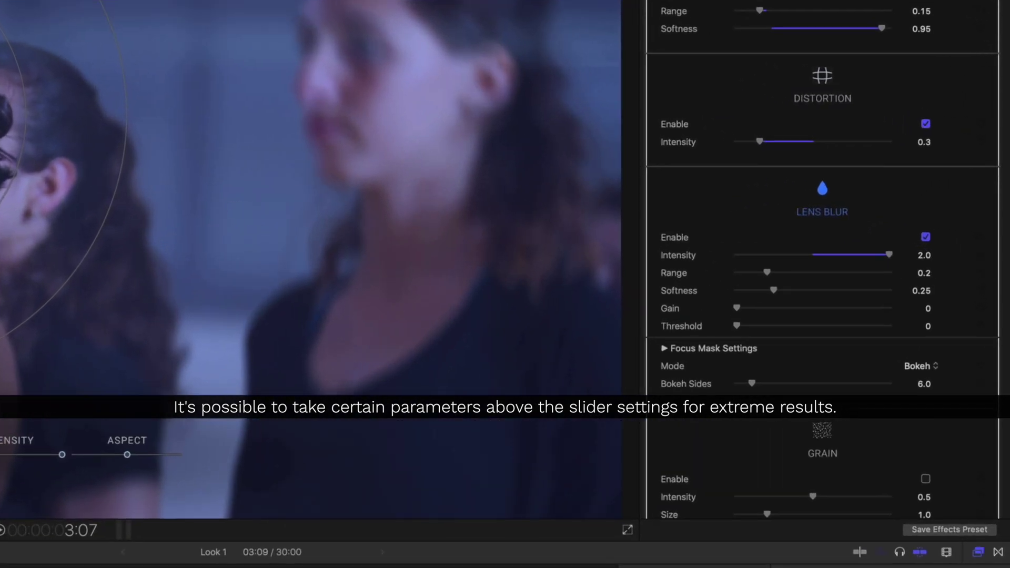
left_click_drag(890, 255, 790, 274)
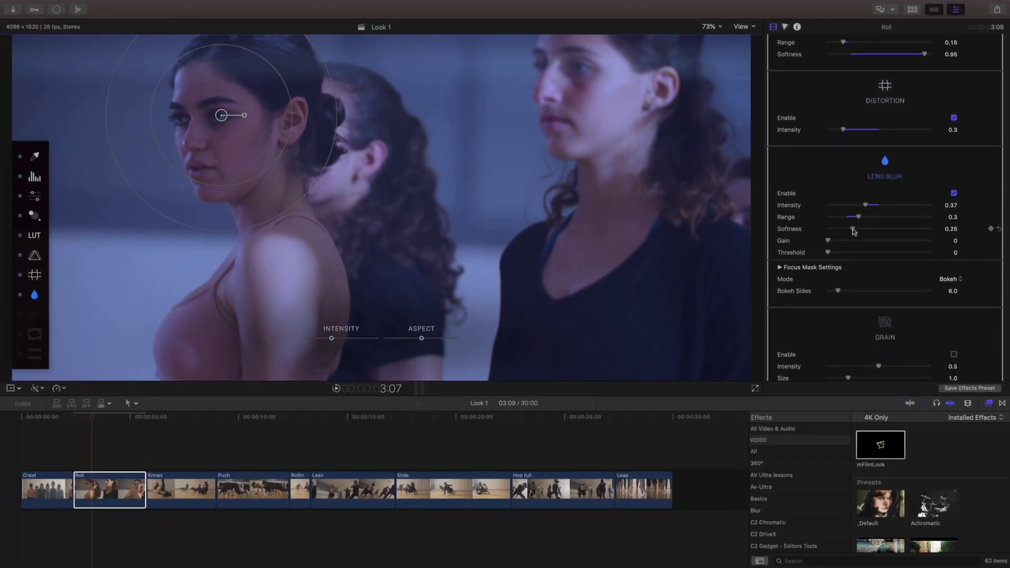
left_click_drag(853, 231, 882, 233)
left_click_drag(334, 138, 395, 150)
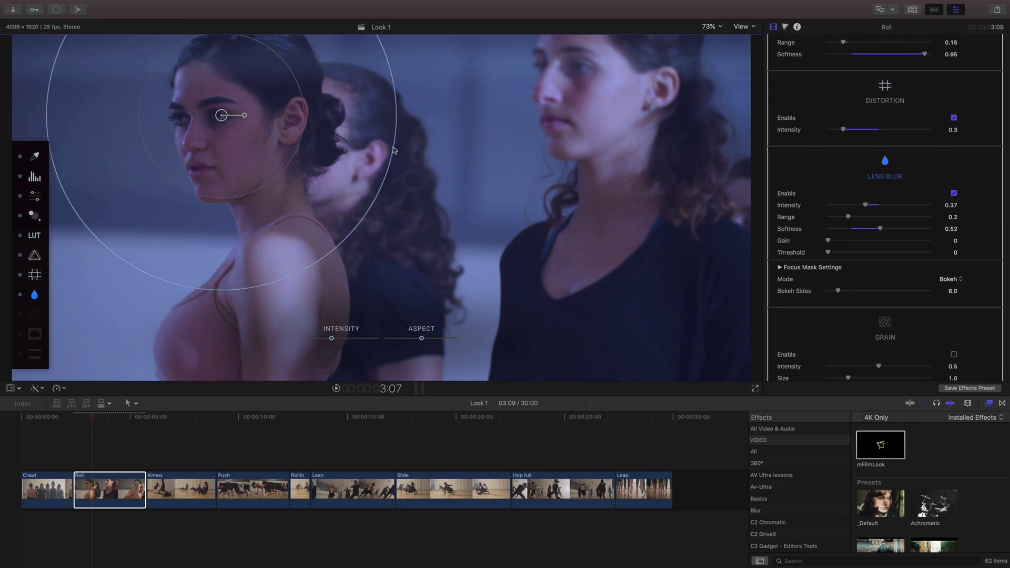
Keyframe the blur focus onto the dancer's face at a later frame and play back the animation
mouse_move(92, 418)
left_mouse_down()
mouse_move(79, 418)
mouse_move(136, 418)
mouse_move(74, 418)
left_mouse_up()
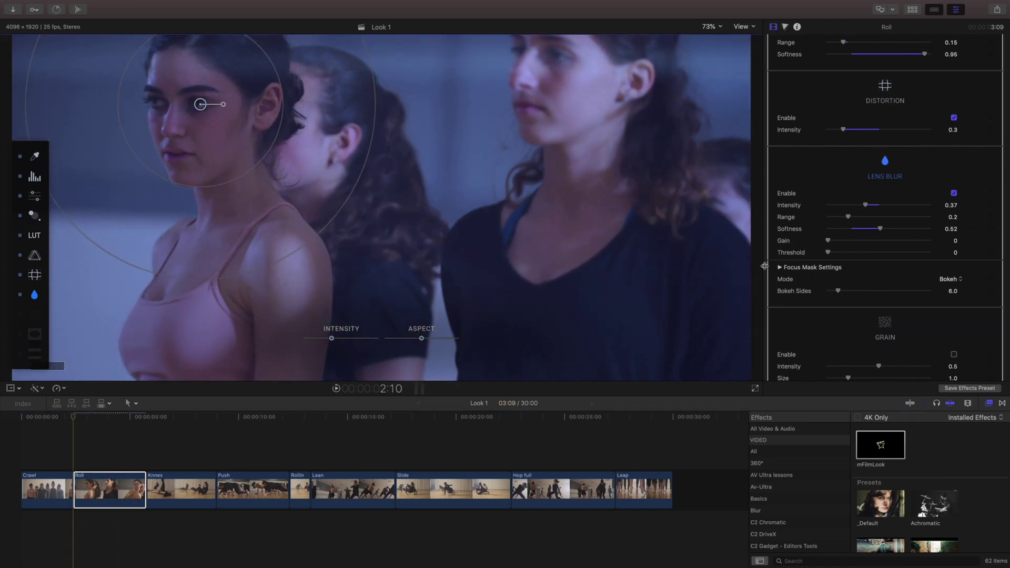
left_click(813, 267)
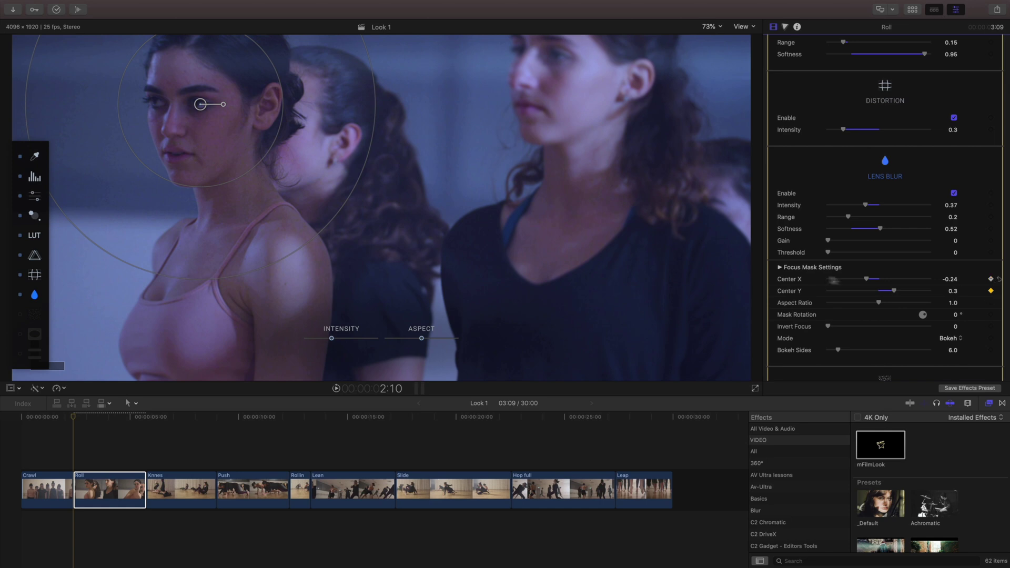
left_click_drag(74, 418, 141, 421)
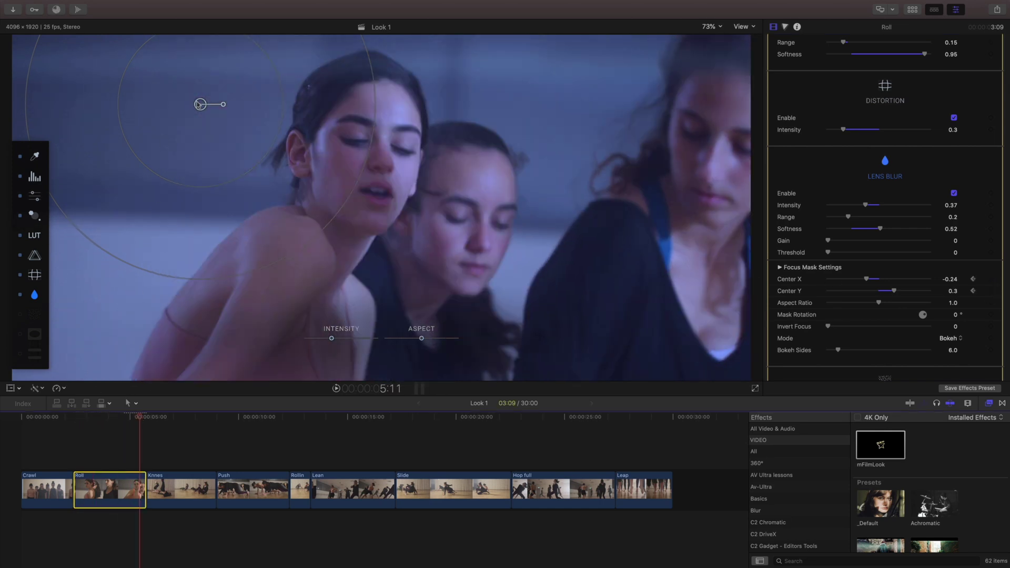
left_click_drag(199, 105, 370, 153)
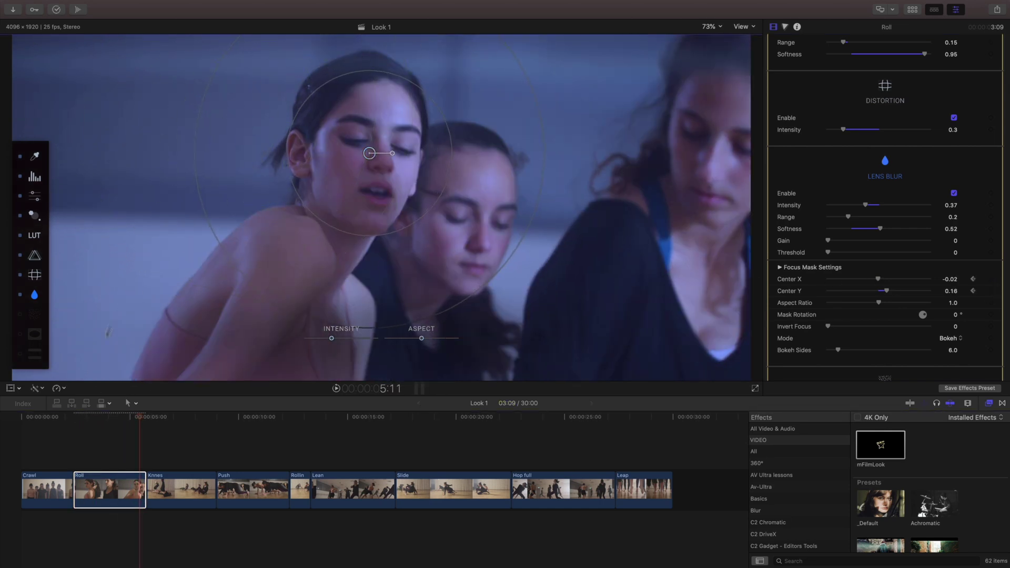
left_click(74, 417)
key("space")
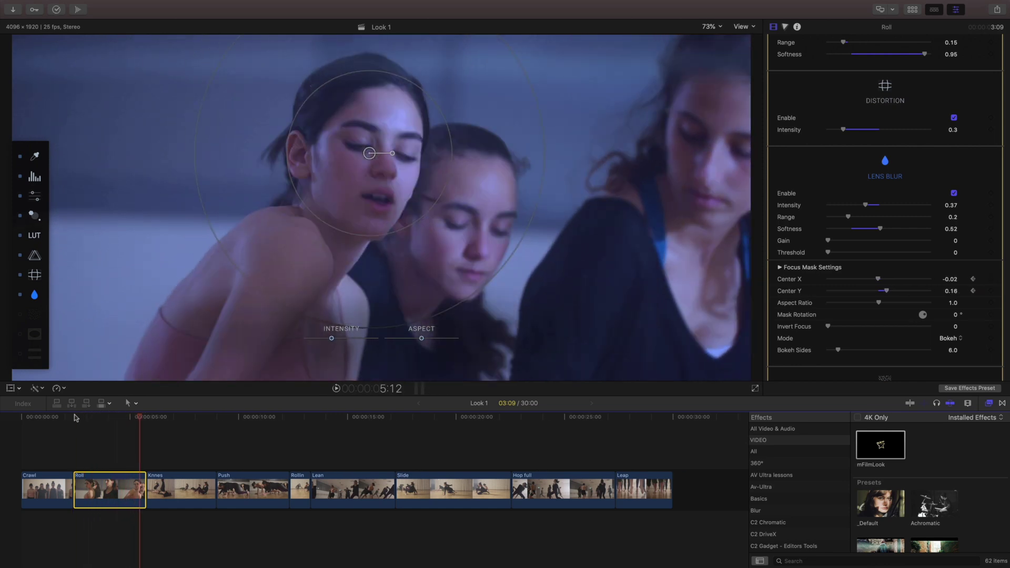
Turn on film grain with intensity 0.64, size 0.95 and speed 0.05
scroll(809, 280, "down", 5)
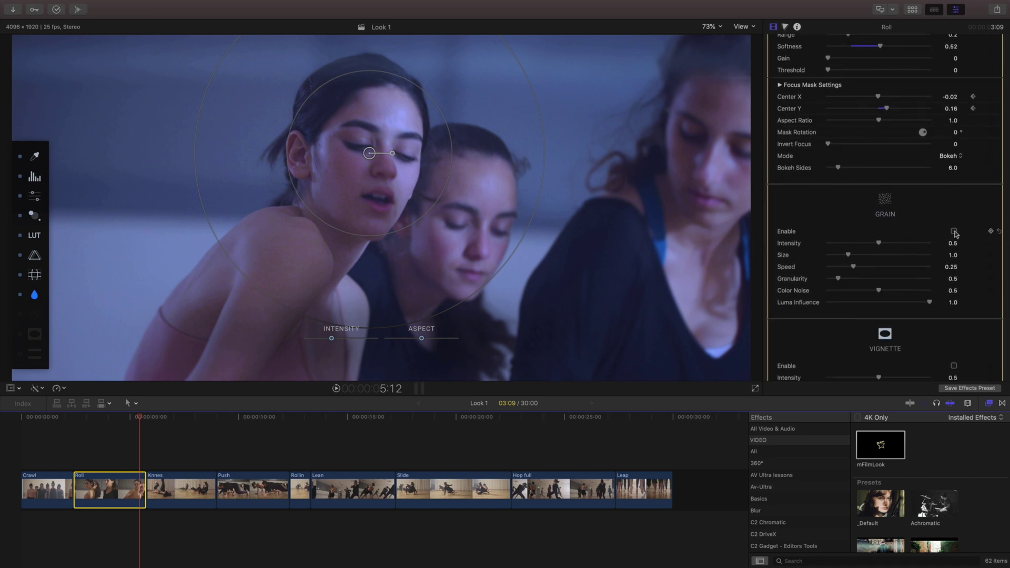
left_click(954, 232)
left_click_drag(879, 244, 861, 257)
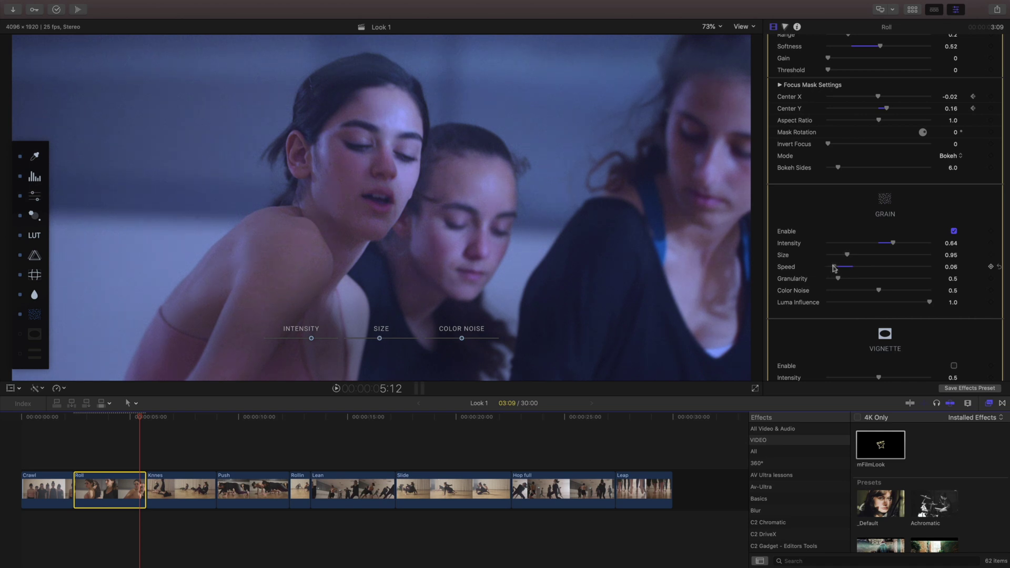
Turn on the vignette at intensity 0.07, range 0.17 and softness 0.55, then review the look
scroll(834, 269, "down", 3)
left_click(954, 287)
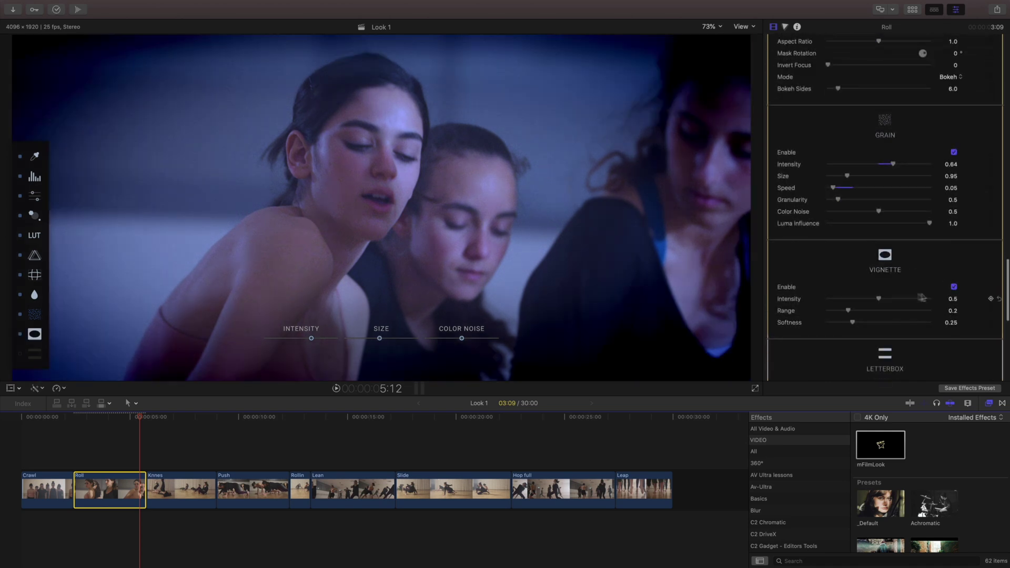
left_click_drag(878, 299, 885, 323)
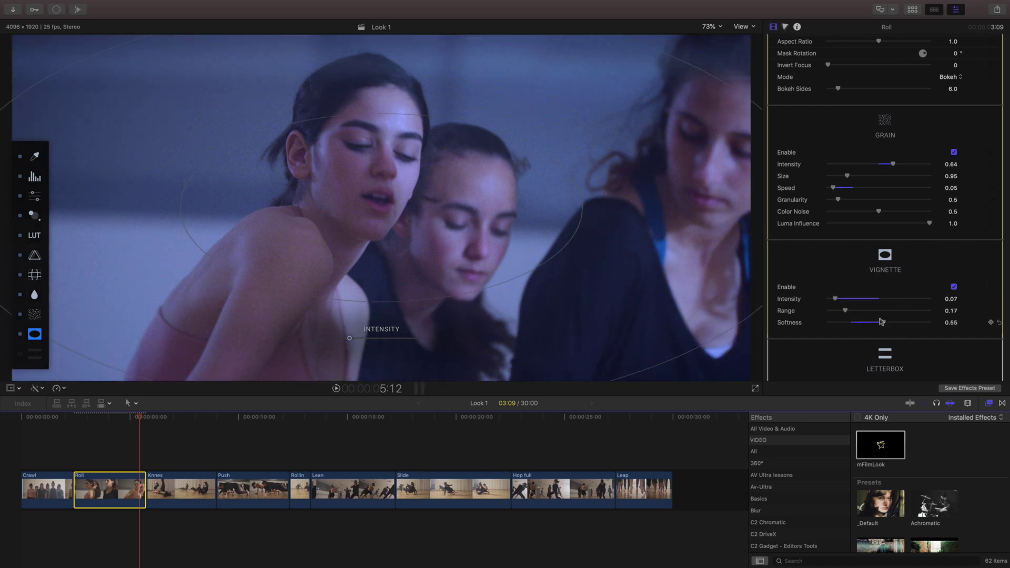
left_click_drag(77, 418, 133, 419)
scroll(864, 104, "up", 15)
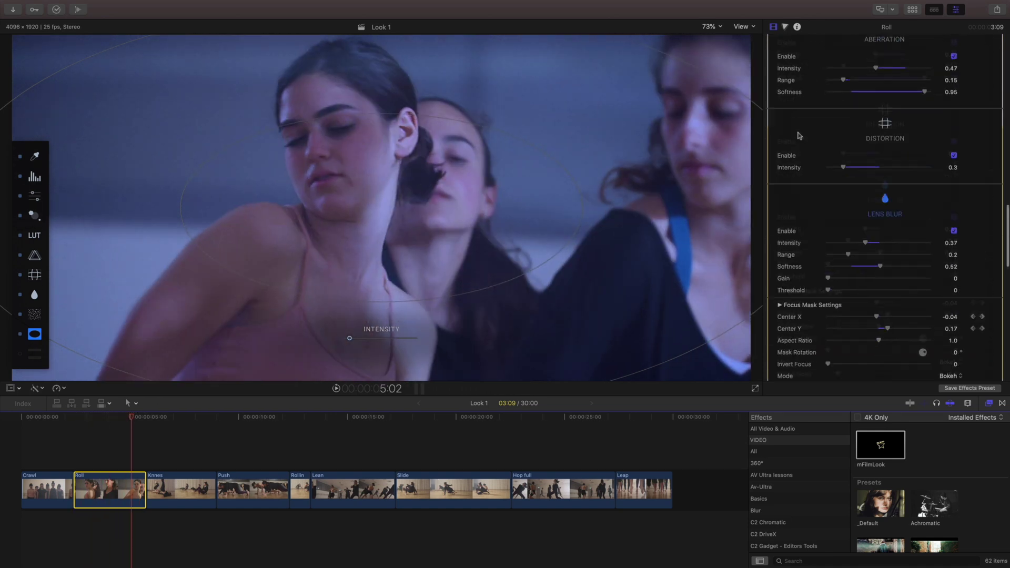
Save the current mFilmLook settings as a 'Cool Dark' preset filed under Looks
left_click(864, 104)
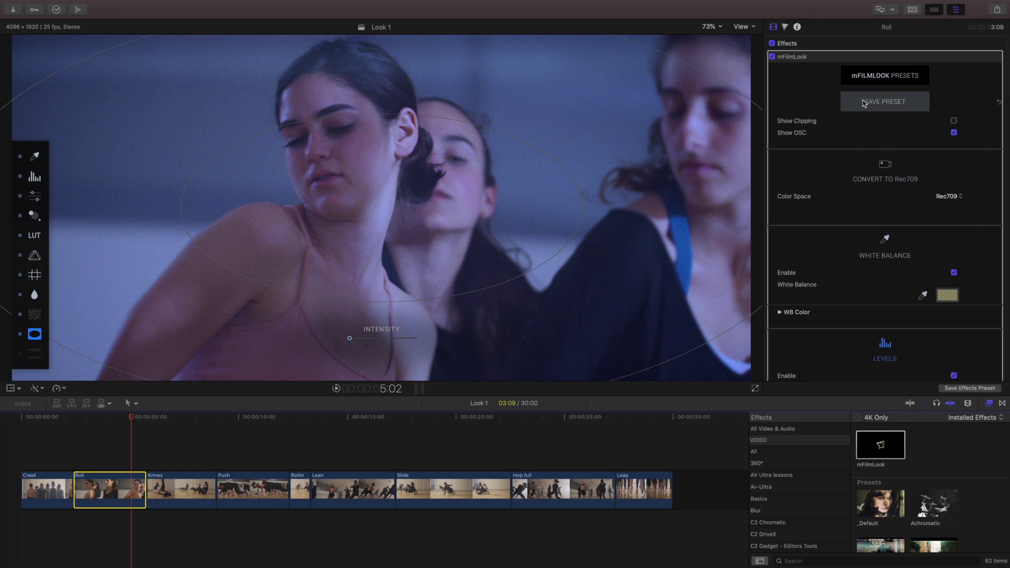
type("Cool Dark")
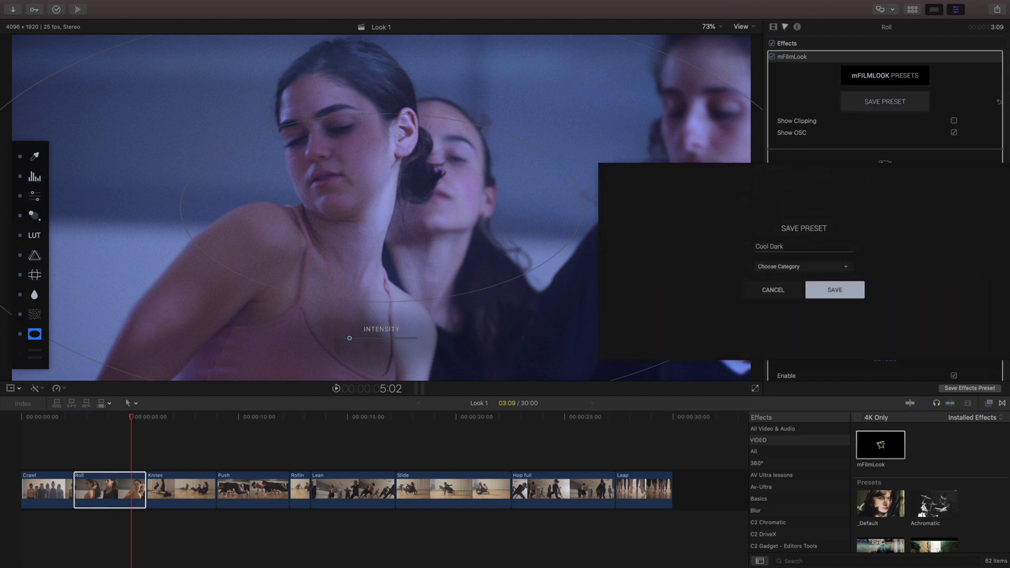
left_click(829, 266)
left_click(791, 289)
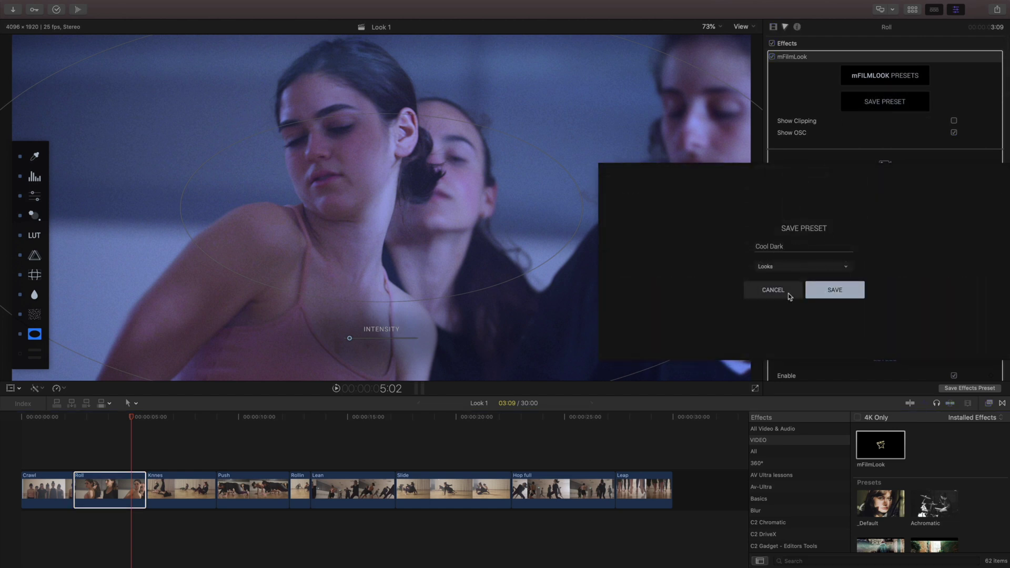
left_click(835, 290)
left_click(968, 344)
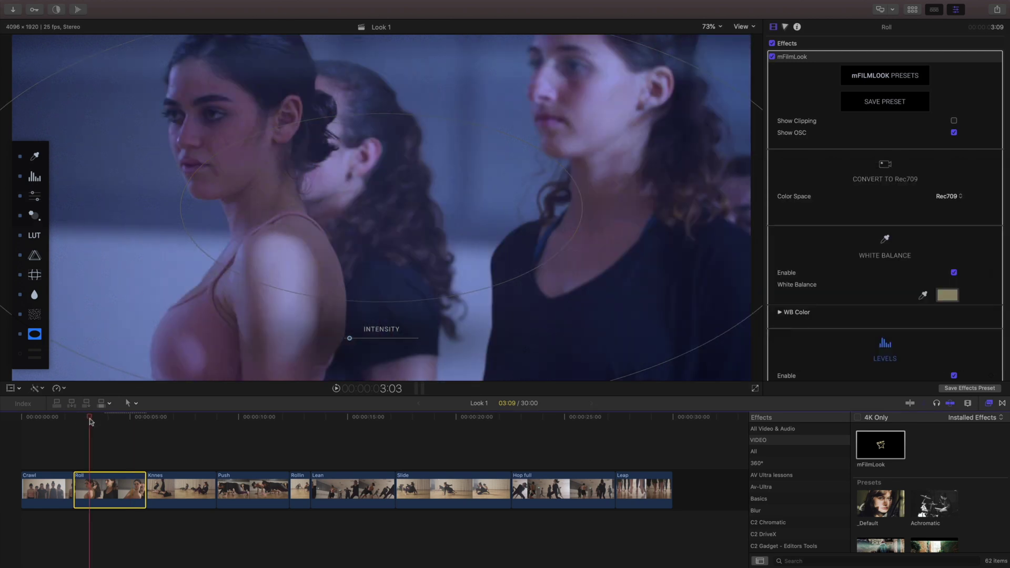
left_click_drag(92, 417, 115, 420)
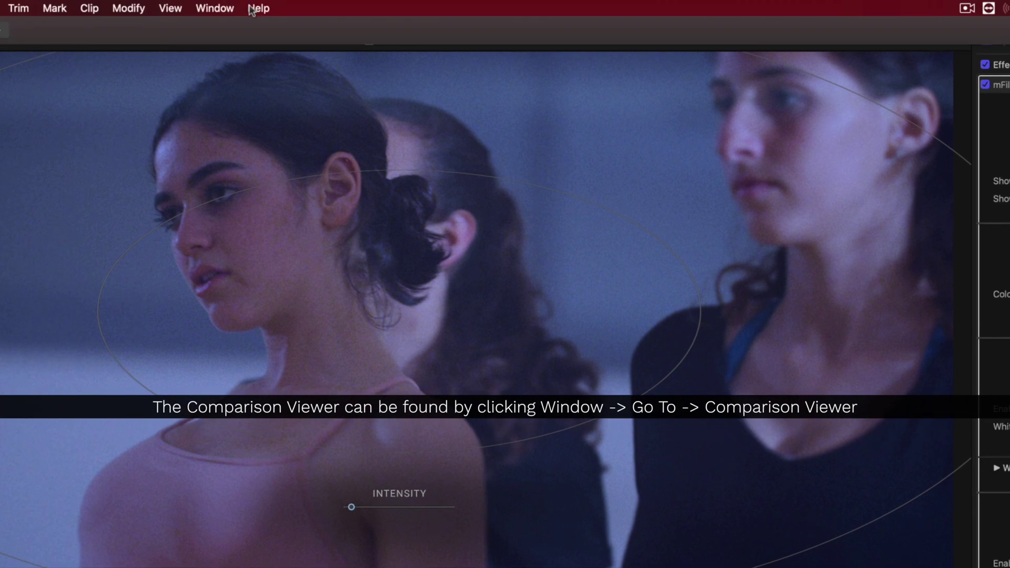
Open the Comparison Viewer with the Knnes clip selected beside the graded Roll frame
left_click(217, 7)
mouse_move(226, 129)
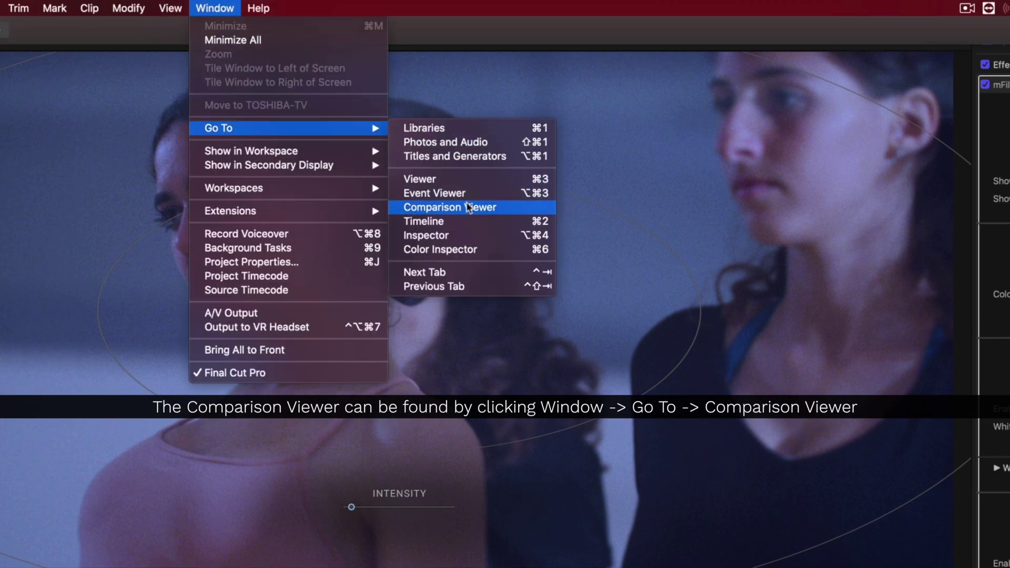
left_click(510, 209)
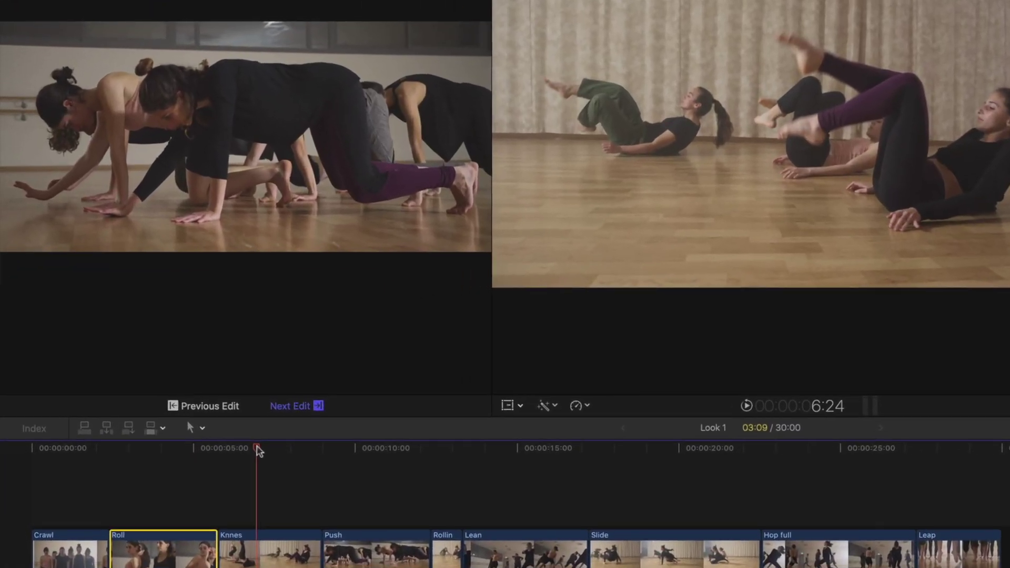
left_click(182, 489)
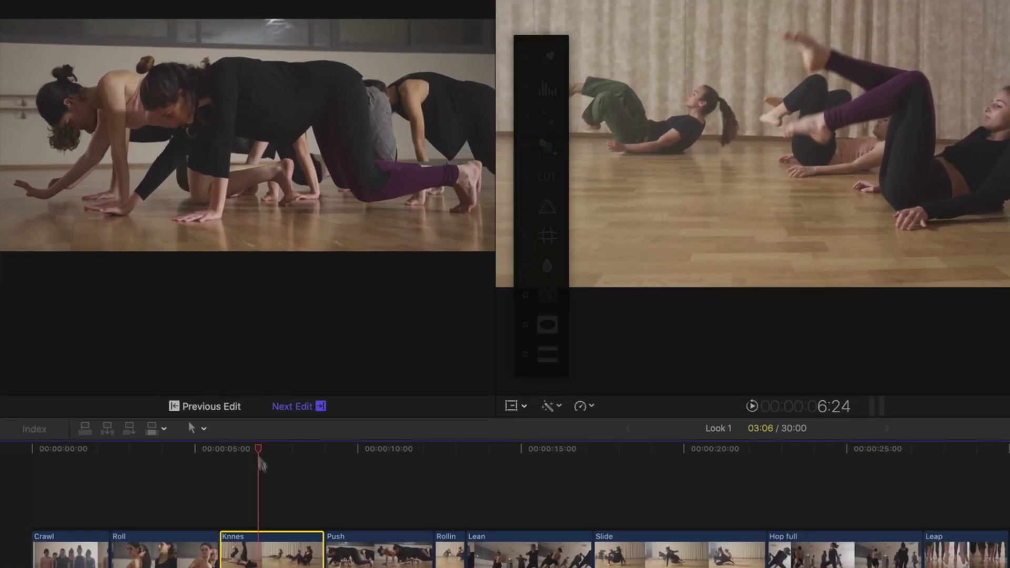
left_click(154, 390)
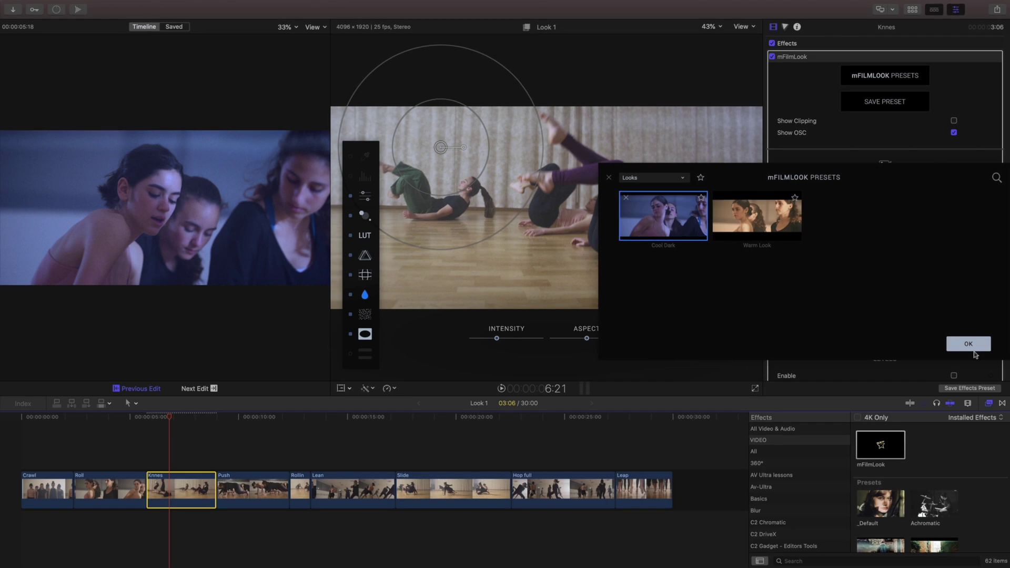
Apply Cool Dark to Knnes, band the lens blur focus over the dancers, and cool its colour temperature
left_click(972, 348)
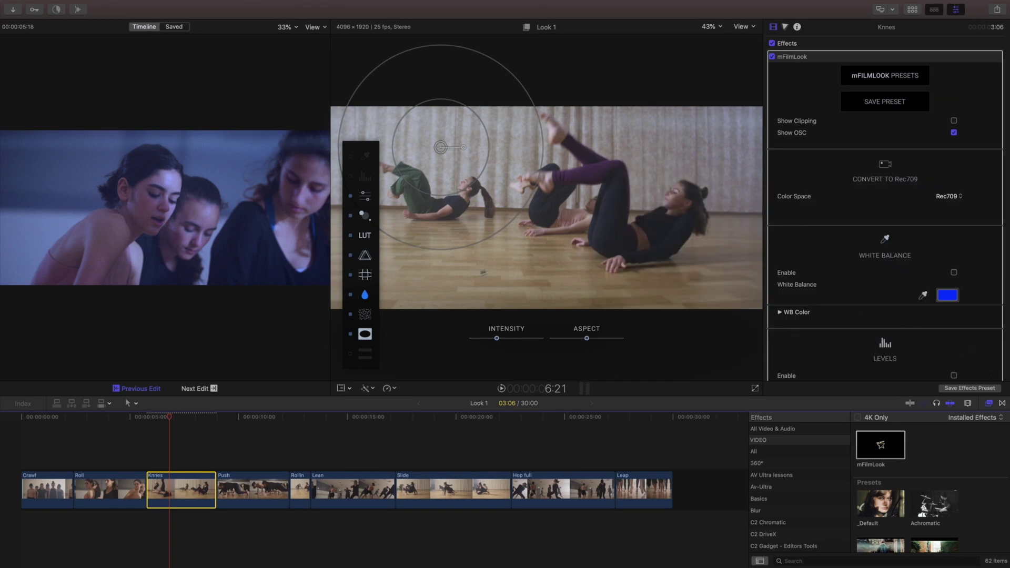
left_click(366, 296)
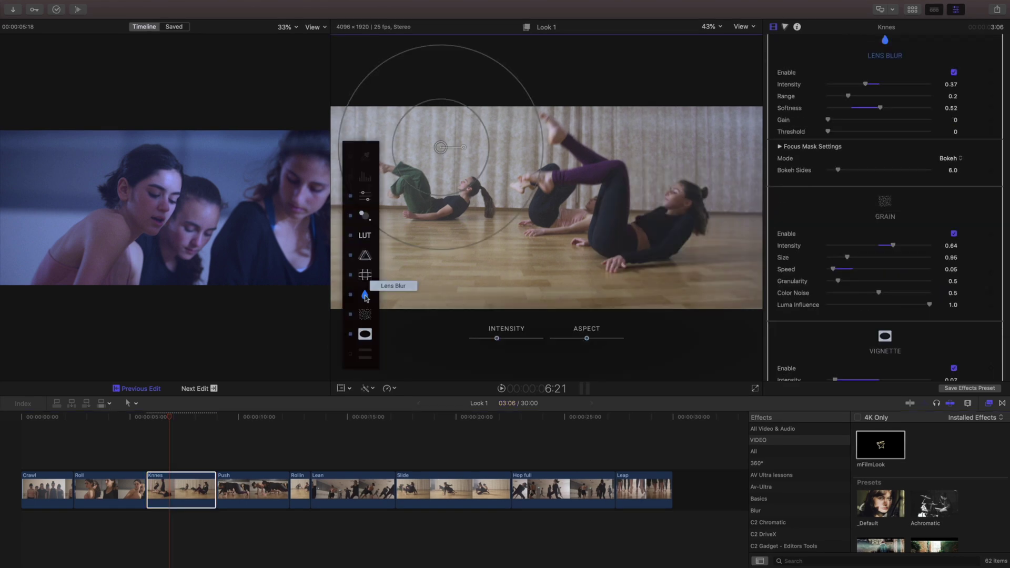
left_click_drag(586, 336, 550, 338)
left_click_drag(441, 148, 482, 216)
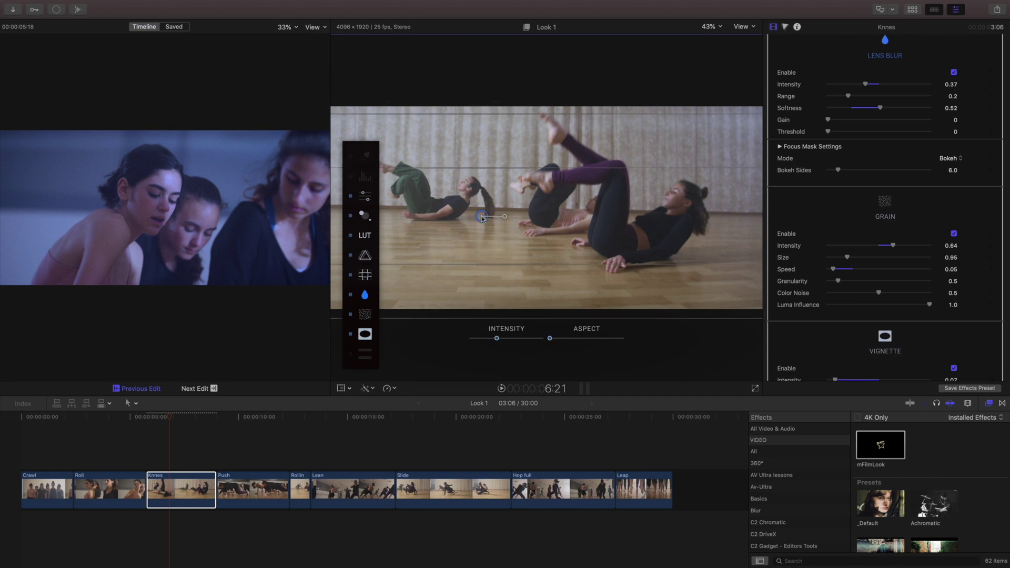
scroll(823, 228, "up", 15)
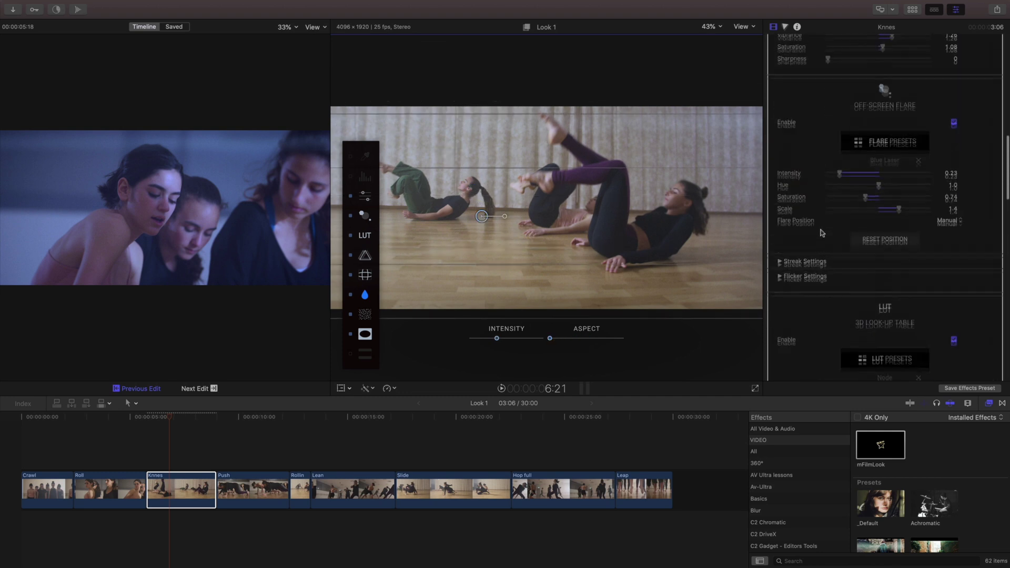
left_click_drag(860, 231, 848, 233)
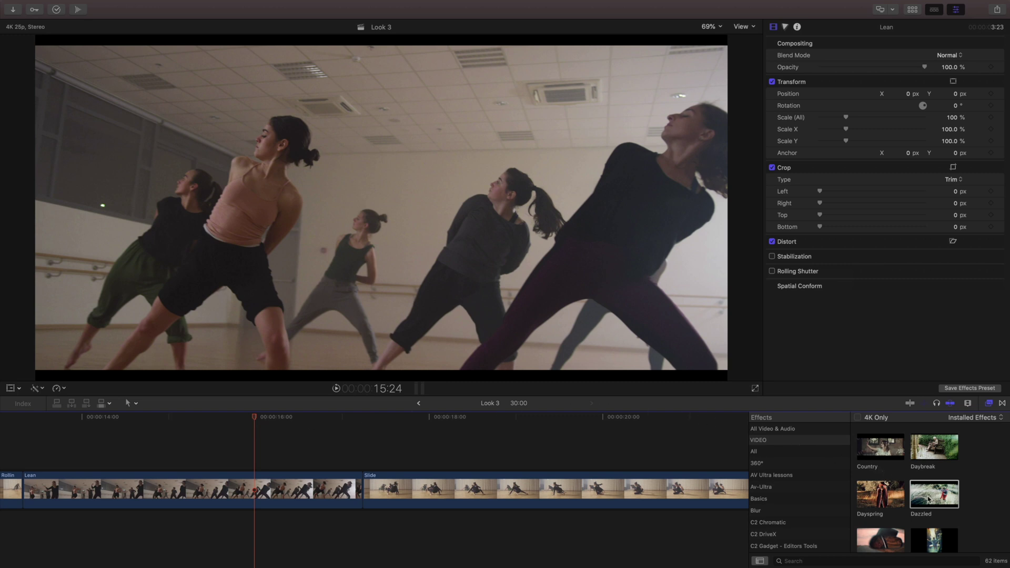
Apply Dazzled to the Lean clip with the Off-Screen Flare light leak off and Levels on
left_click_drag(929, 499, 247, 496)
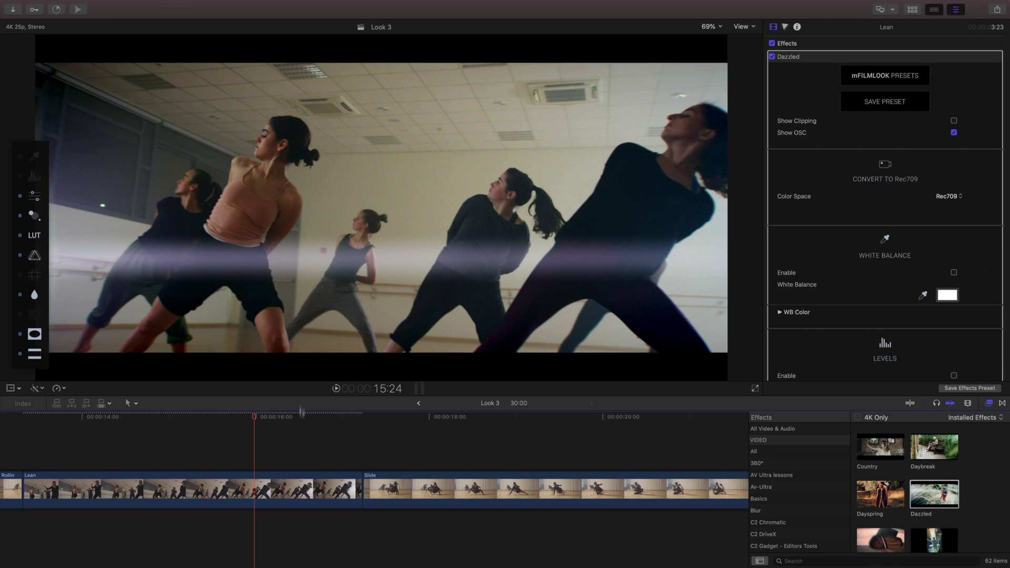
left_click(21, 215)
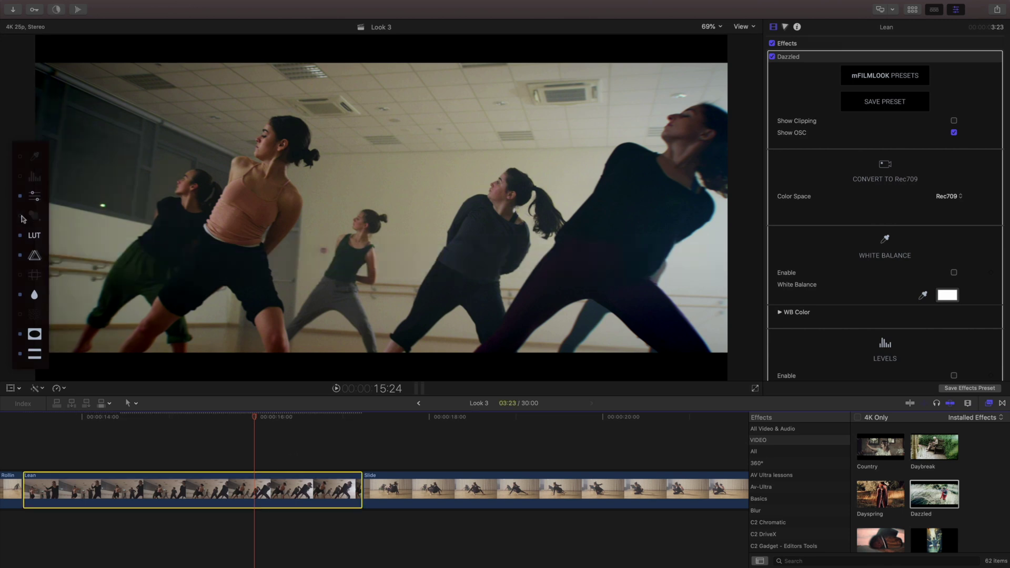
left_click(35, 178)
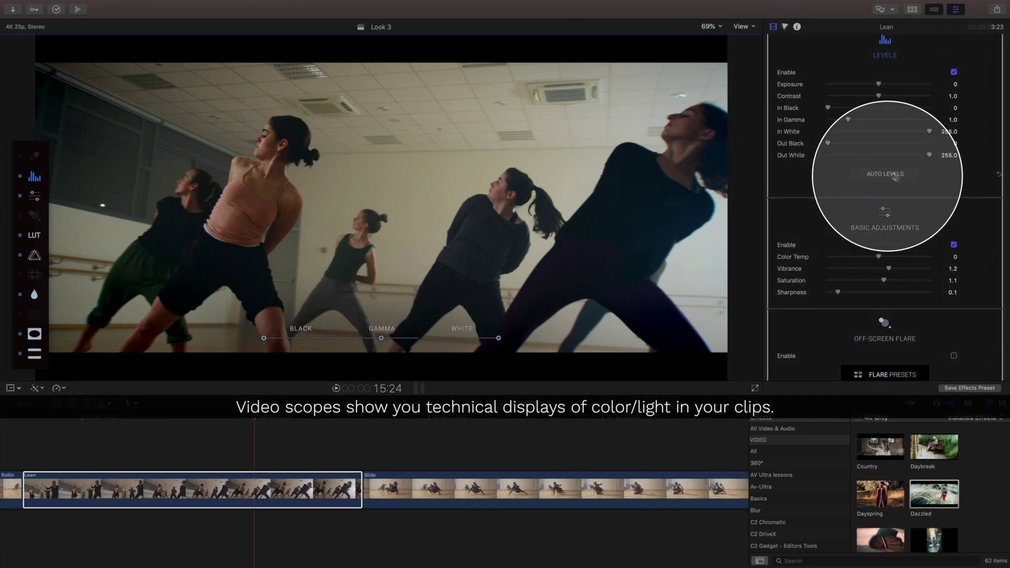
Show the luma waveform and set Levels In Black to 9 and In White to 179
left_click(744, 28)
left_click(758, 45)
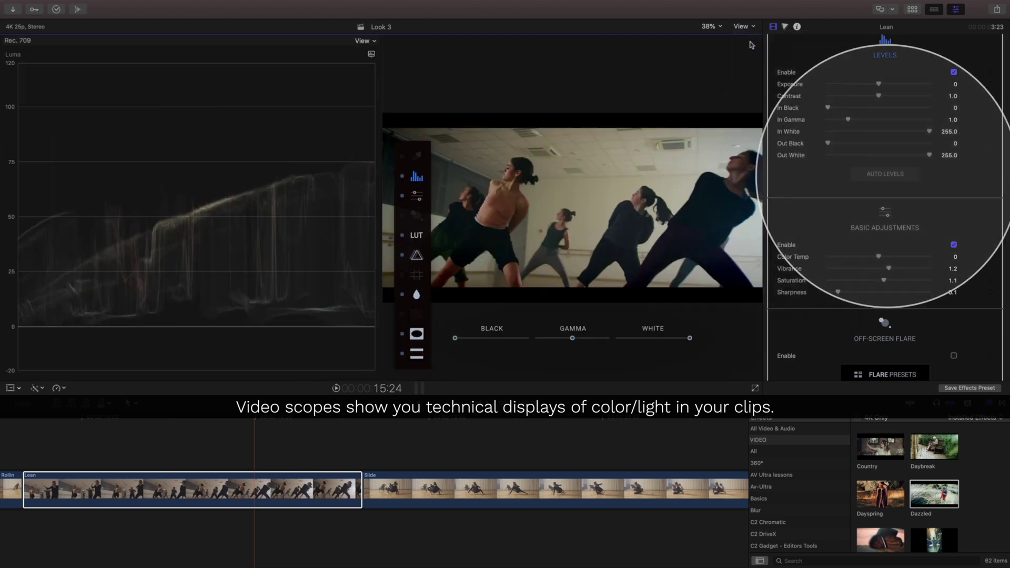
left_click(885, 174)
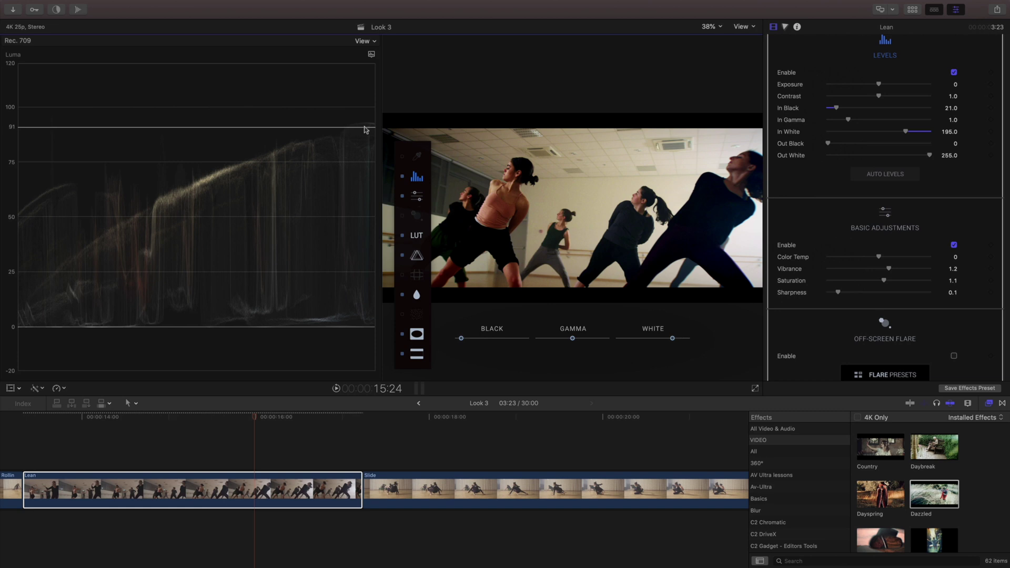
left_click_drag(837, 108, 833, 109)
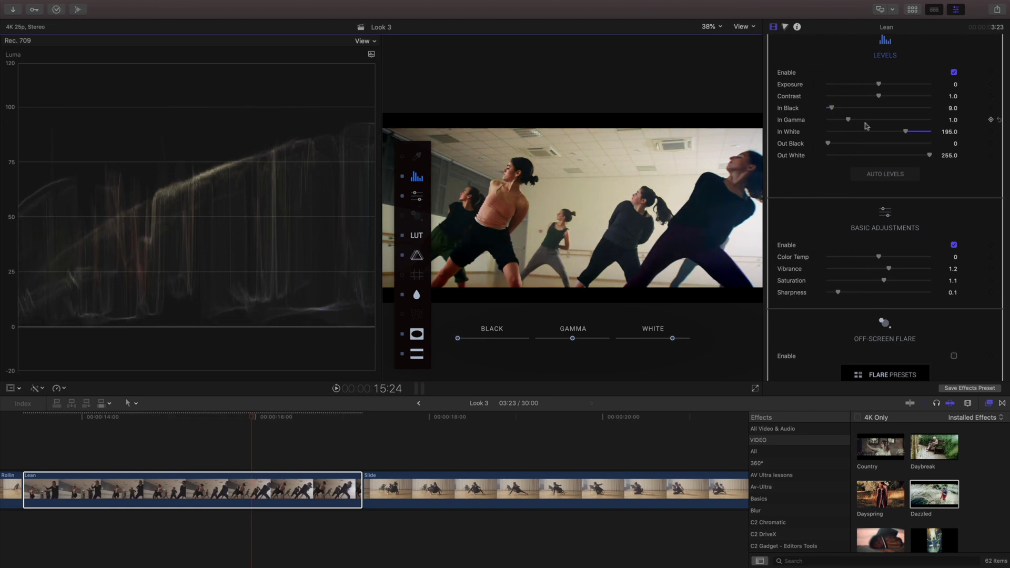
mouse_move(905, 132)
left_mouse_down()
mouse_move(872, 133)
mouse_move(899, 132)
left_mouse_up()
scroll(899, 134, "up", 1)
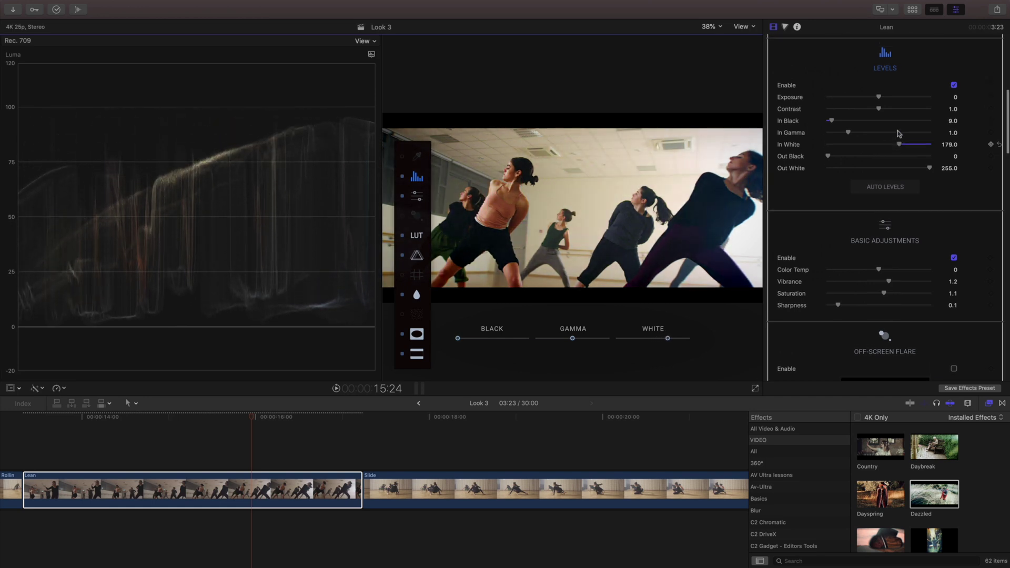
scroll(897, 133, "up", 5)
Enable White Balance, sample the white wall as the neutral reference, and fine-tune the tint
left_click(955, 229)
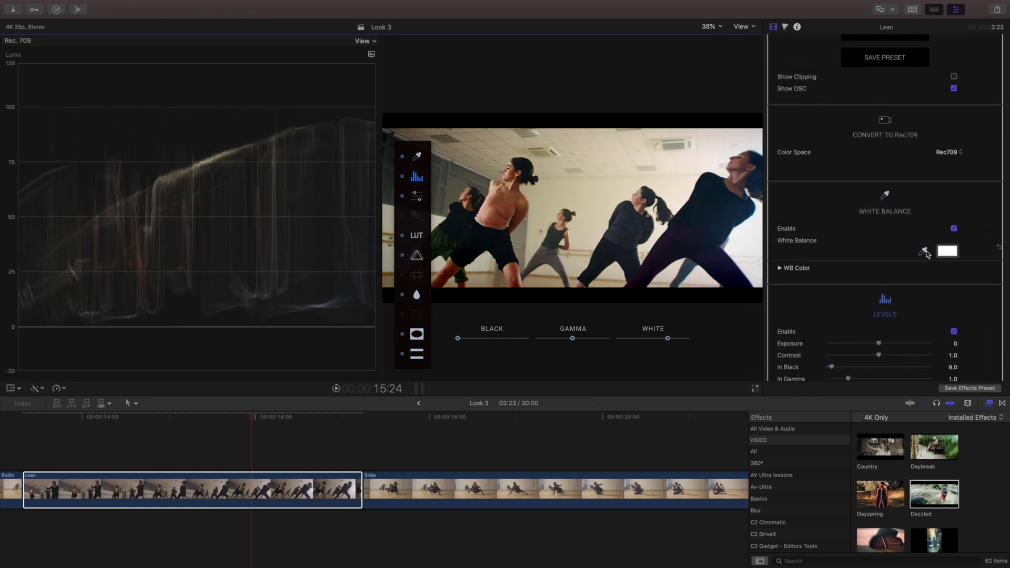
left_click(923, 252)
left_click(593, 198)
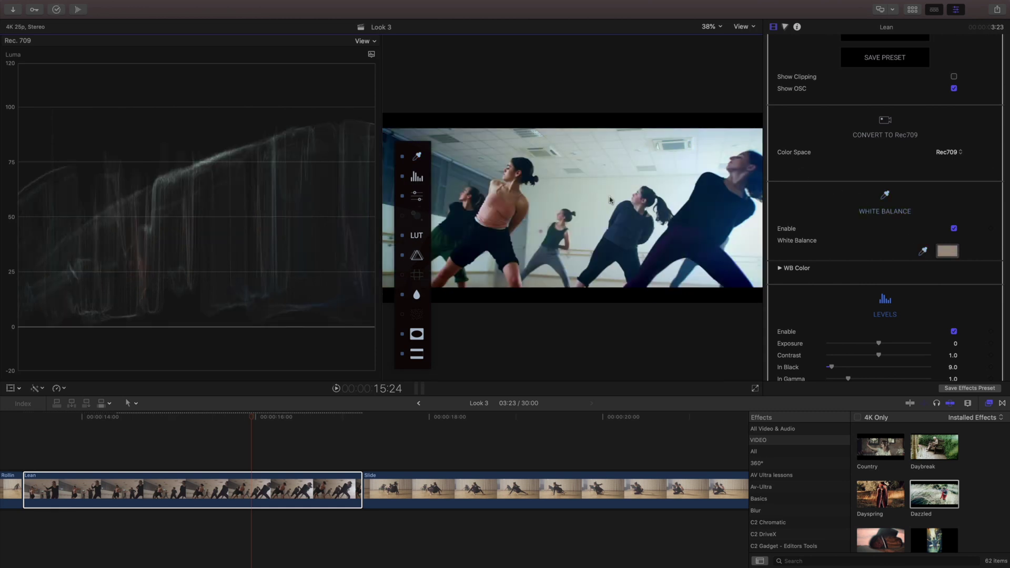
left_click(950, 252)
left_click_drag(806, 266, 806, 262)
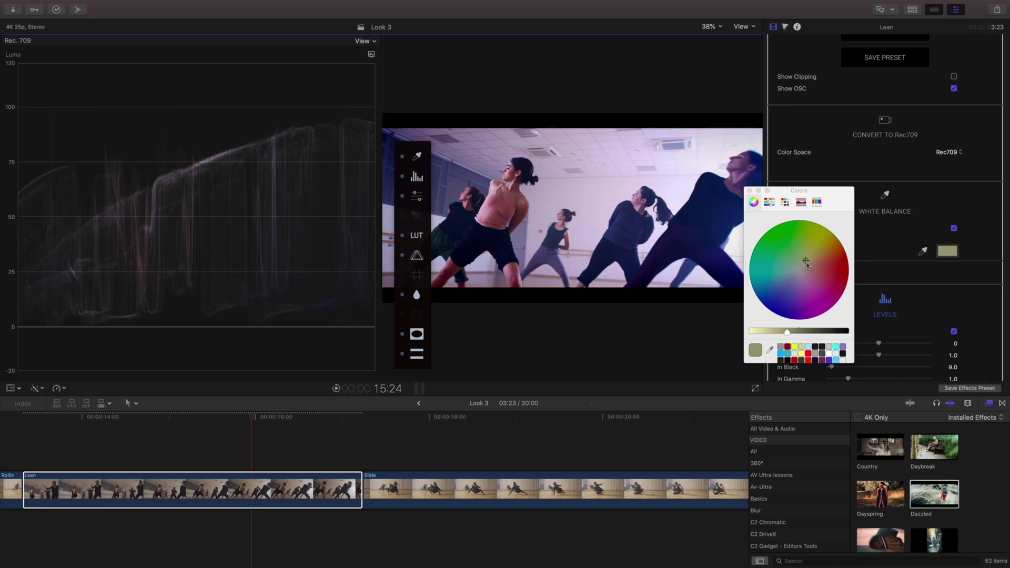
left_click(749, 192)
left_click(746, 27)
Hide the video scopes, preview the Lean clip, and move the playhead to around 16:20
left_click(756, 47)
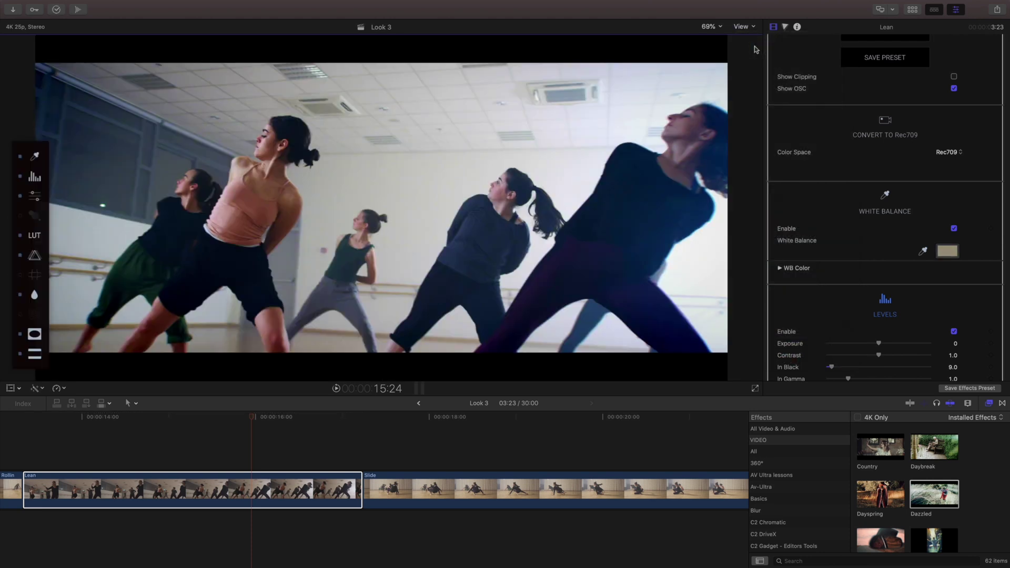
key("space")
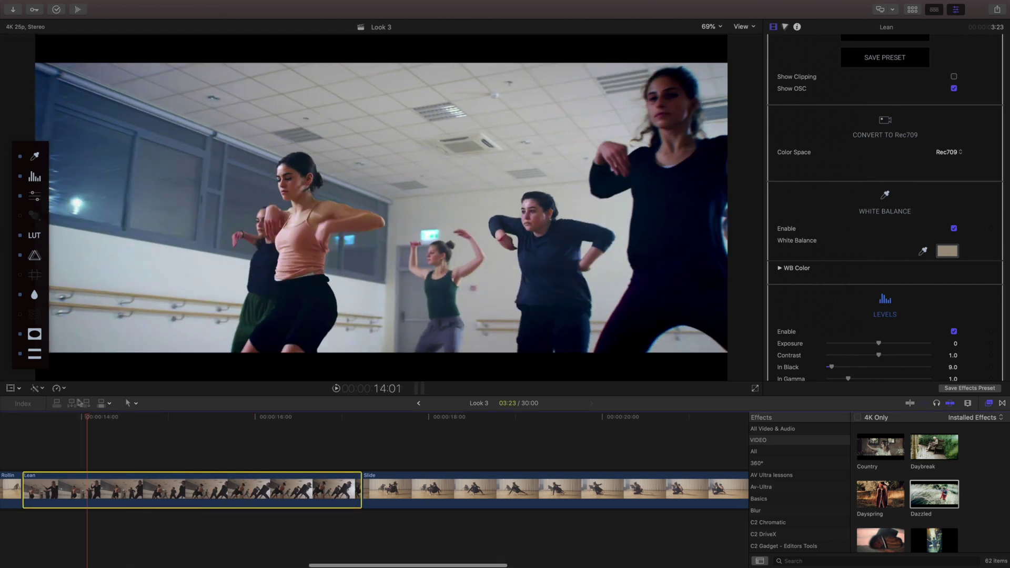
left_click(202, 413)
left_click_drag(203, 408, 326, 425)
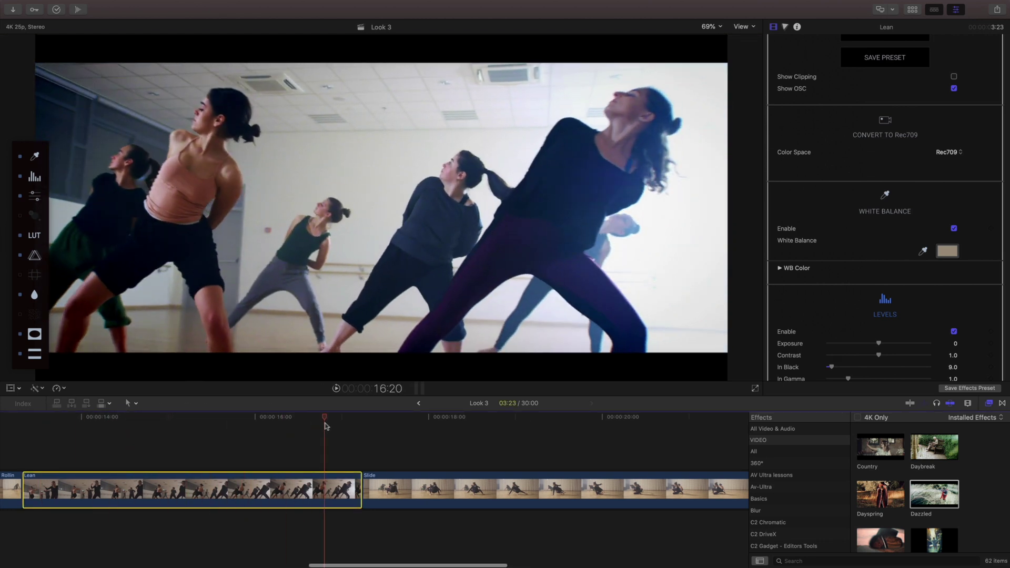
Set Basic Adjustments Color Temp to -0.02 and Saturation to 1.32
scroll(326, 425, "left", 1)
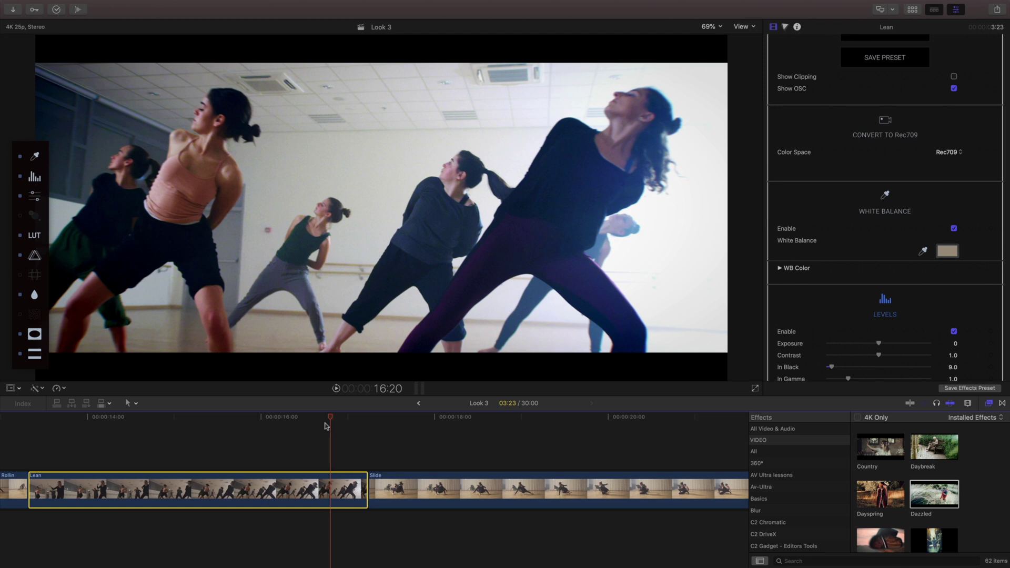
scroll(863, 260, "down", 10)
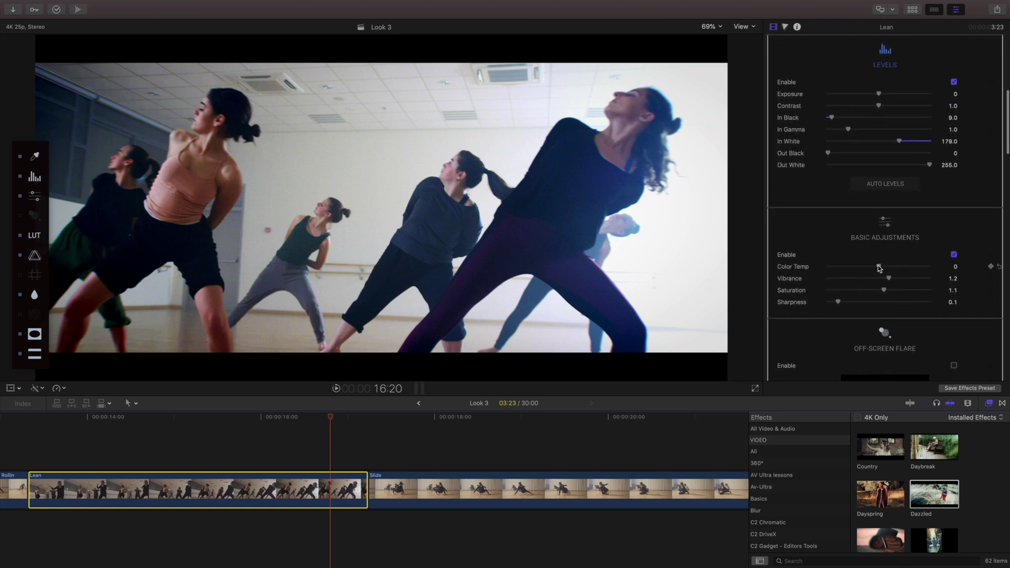
left_click_drag(879, 267, 896, 293)
scroll(856, 299, "down", 15)
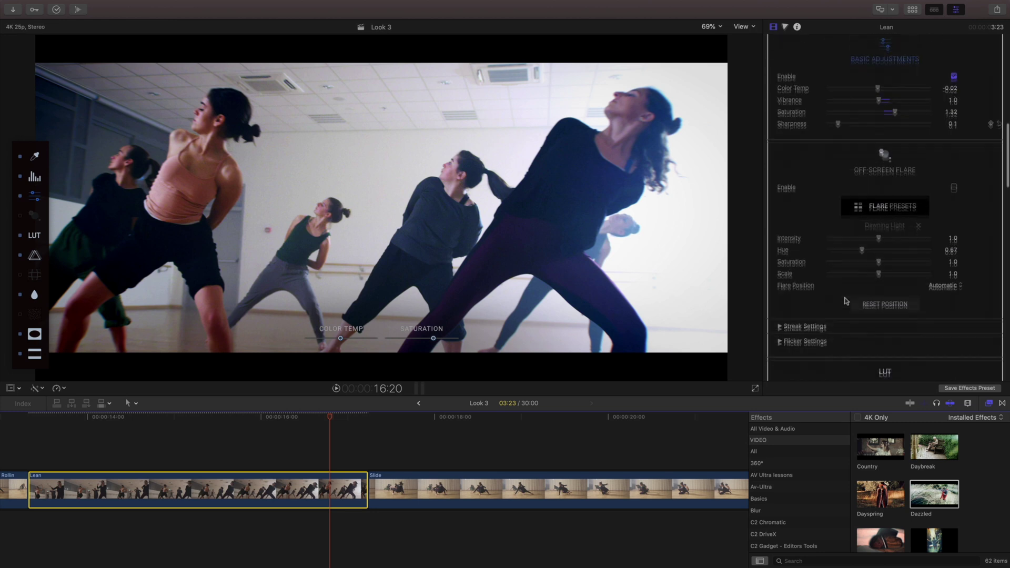
Strengthen the lens blur, narrow its focus band, move it higher, and raise Gain to 1.12
left_click(882, 238)
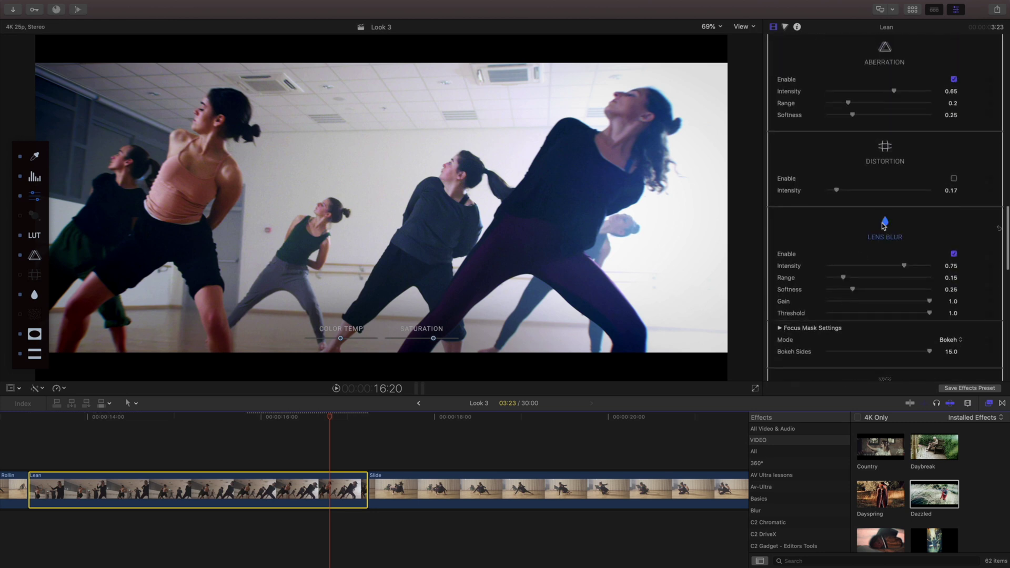
mouse_move(945, 272)
left_mouse_down()
mouse_move(956, 271)
mouse_move(944, 270)
left_mouse_up()
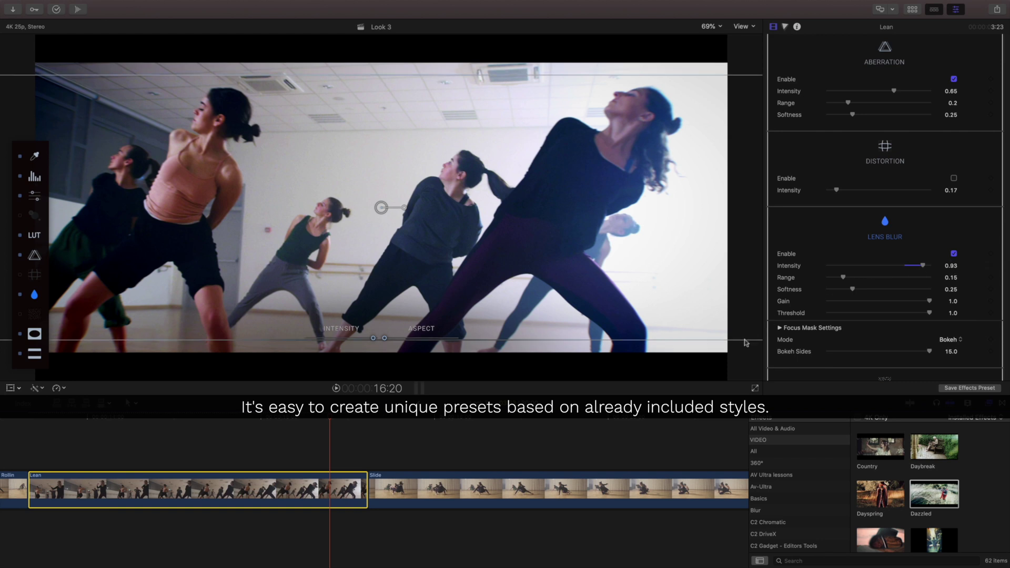
left_click_drag(747, 332, 746, 327)
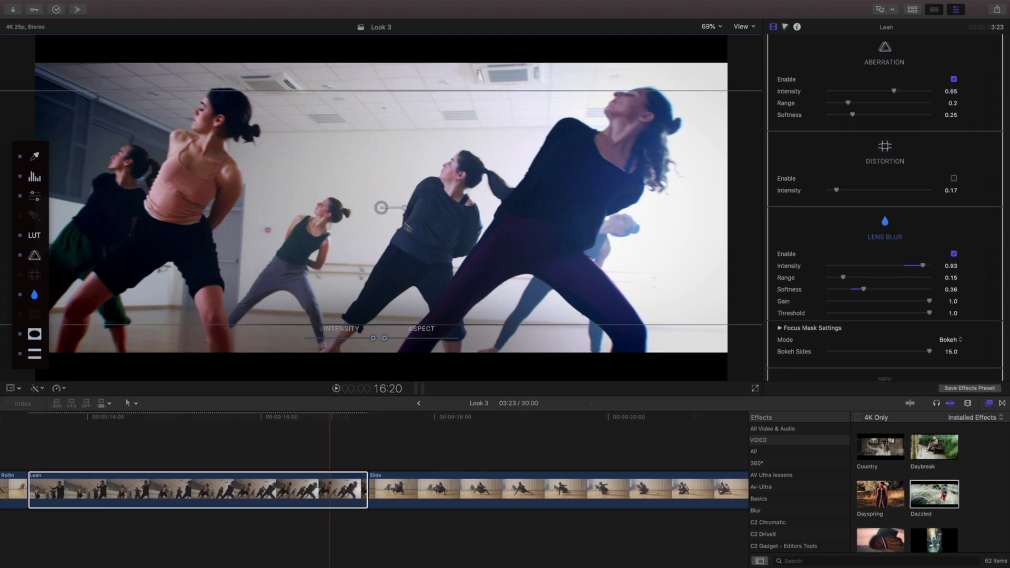
left_click_drag(381, 207, 382, 189)
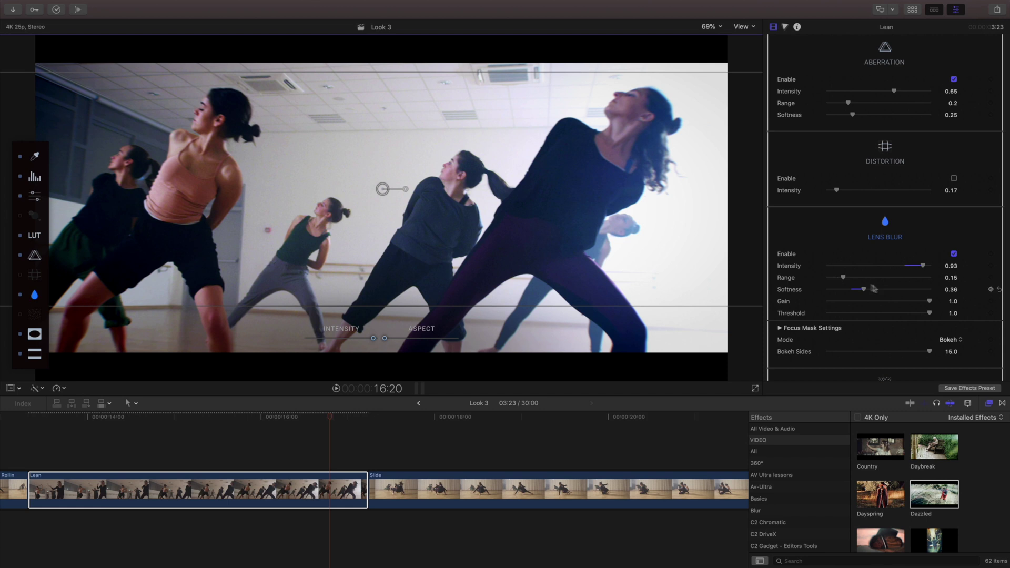
mouse_move(954, 304)
left_mouse_down()
mouse_move(954, 295)
mouse_move(954, 303)
left_mouse_up()
Turn on film grain at intensity 0.2 with a finer grain size
scroll(866, 314, "down", 6)
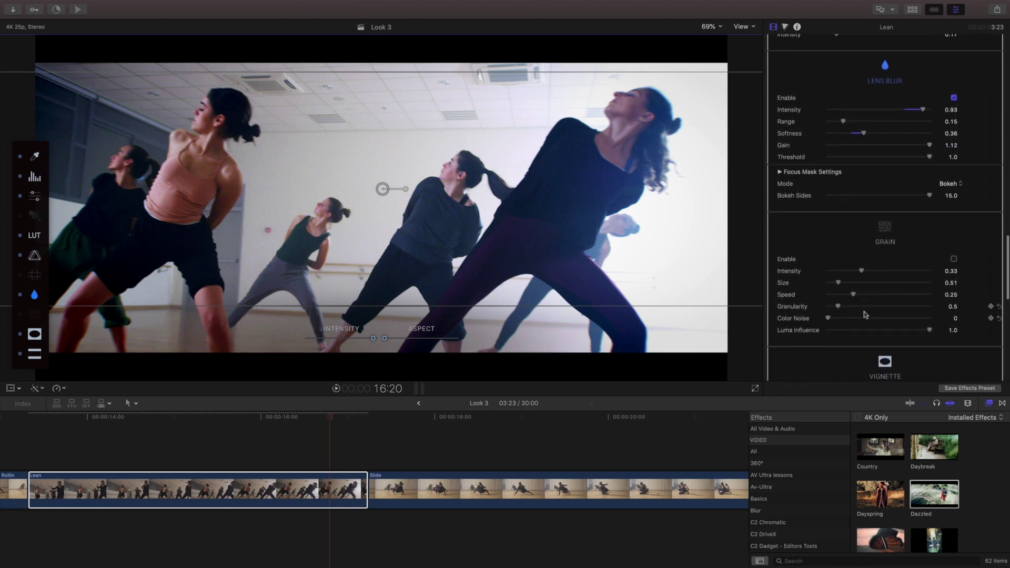
left_click(954, 259)
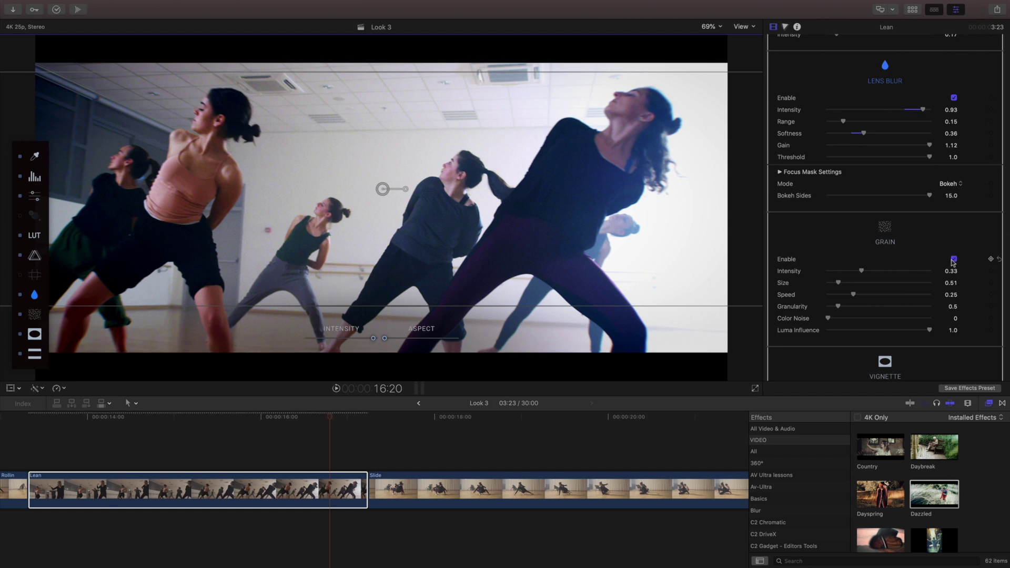
mouse_move(869, 272)
left_mouse_down()
mouse_move(909, 271)
mouse_move(855, 273)
left_mouse_up()
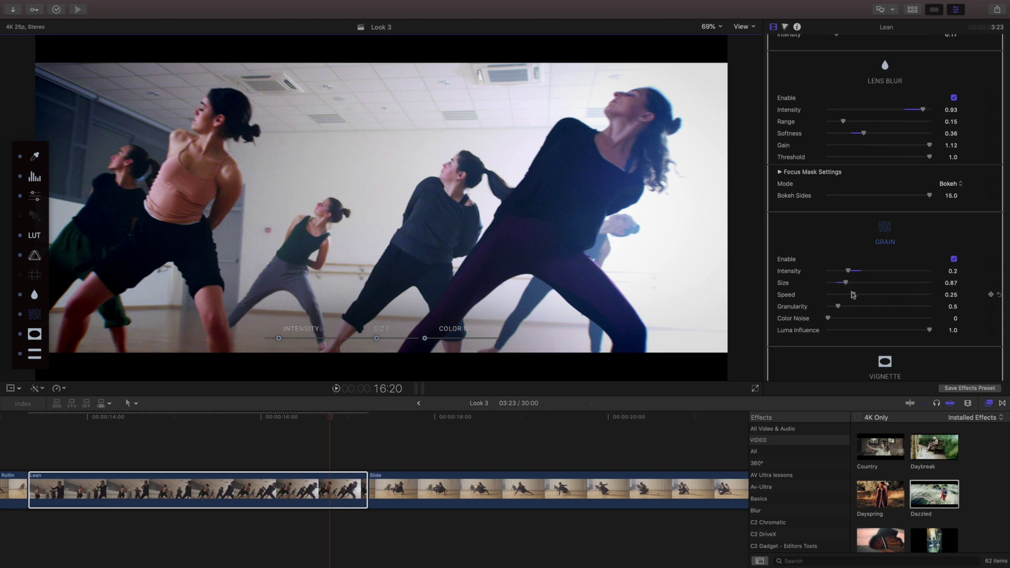
Turn on the vignette, toggling it off and back on to compare
scroll(840, 296, "down", 4)
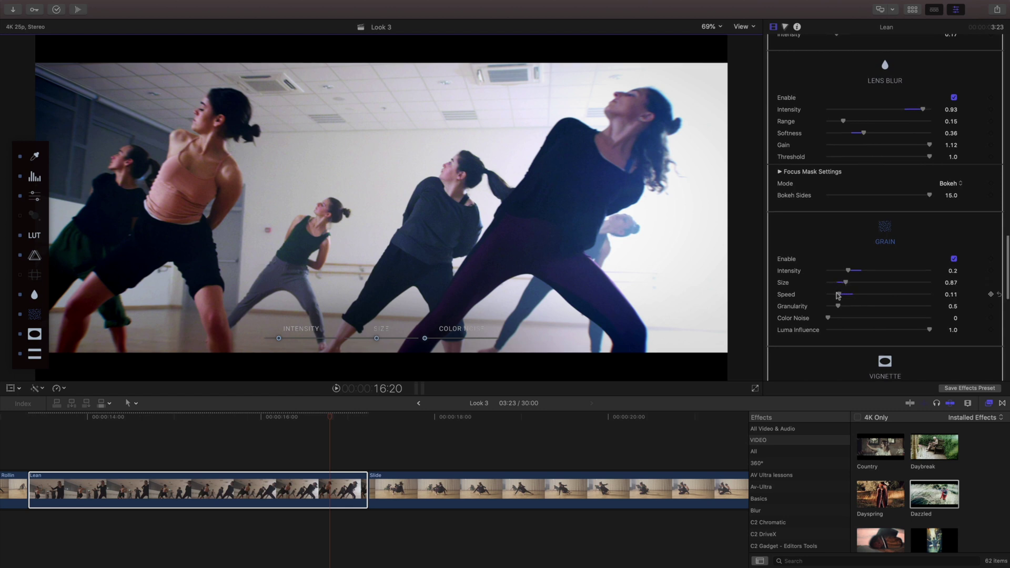
left_click(954, 286)
left_click(954, 286)
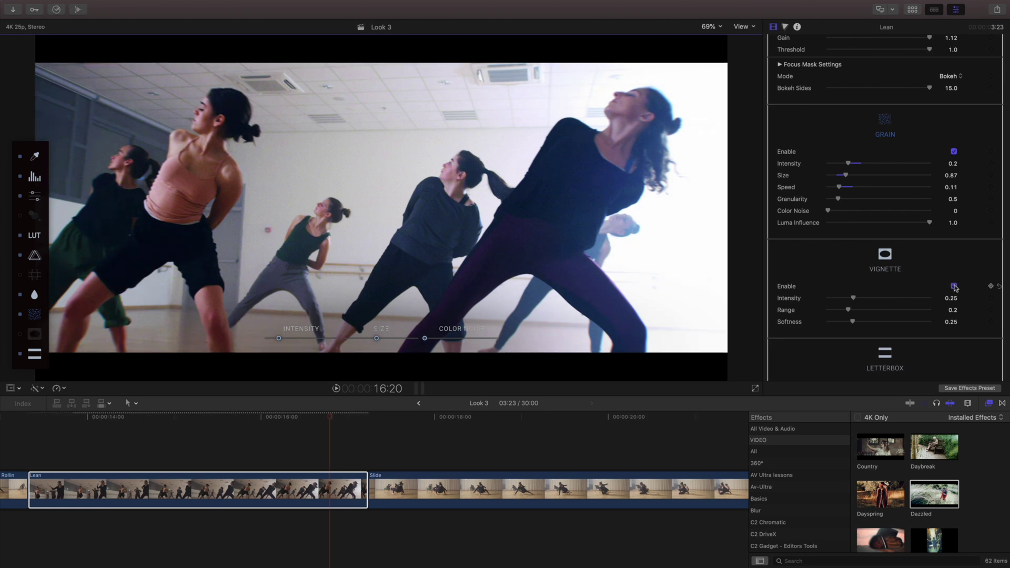
left_click(954, 287)
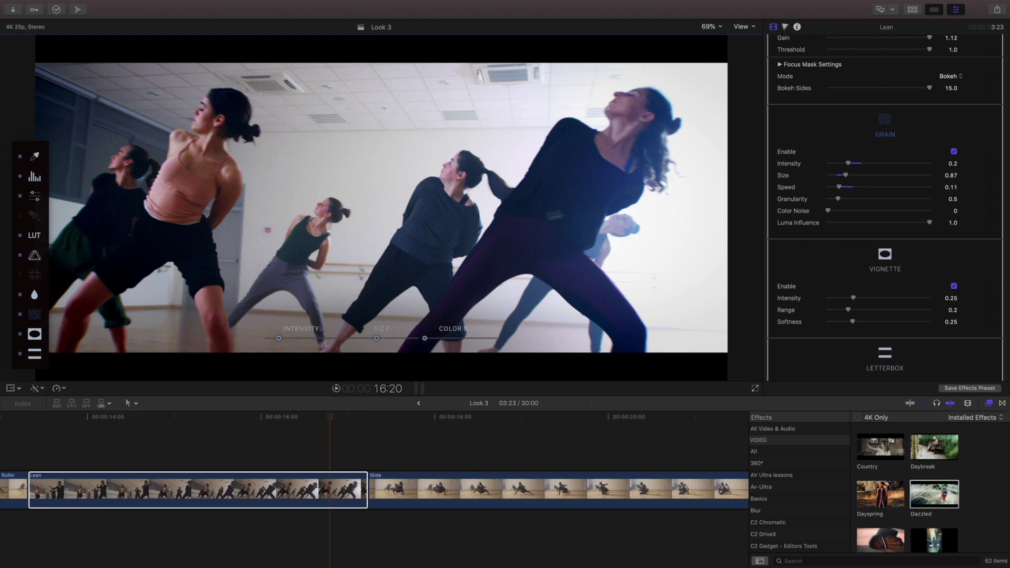
Play the graded Lean clip back from an earlier point to review it
left_click(35, 156)
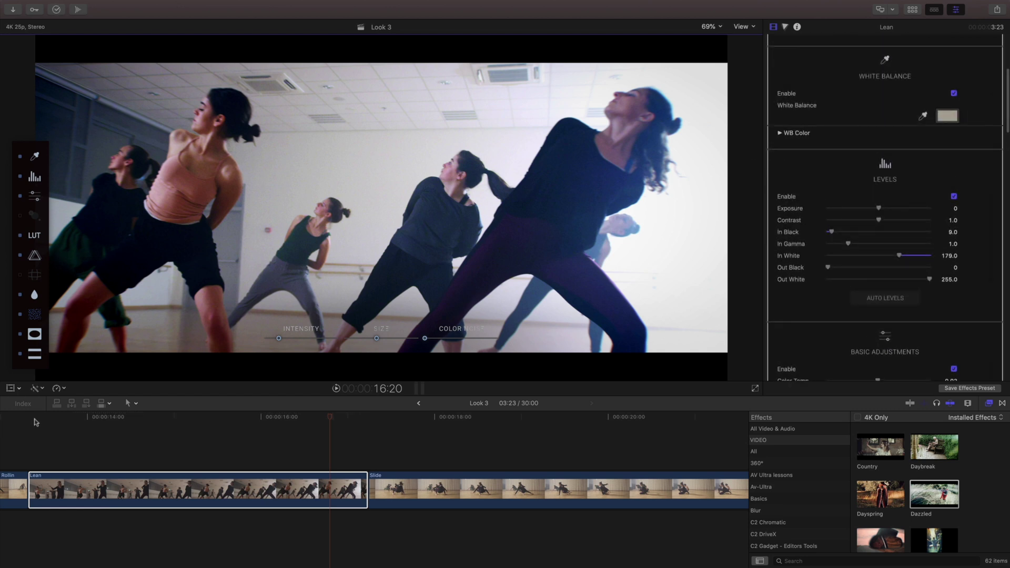
left_click(35, 417)
key("space")
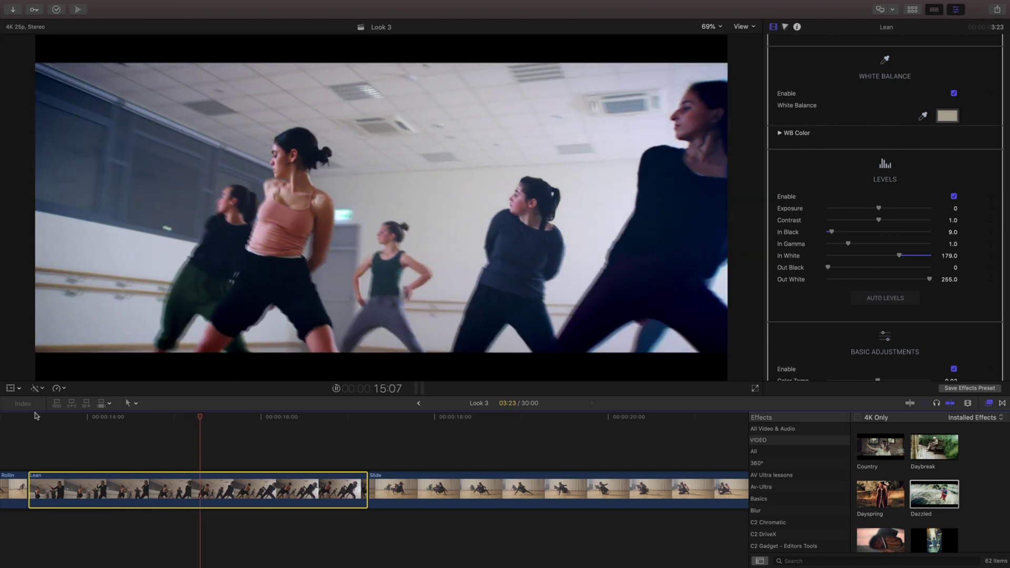
key("space")
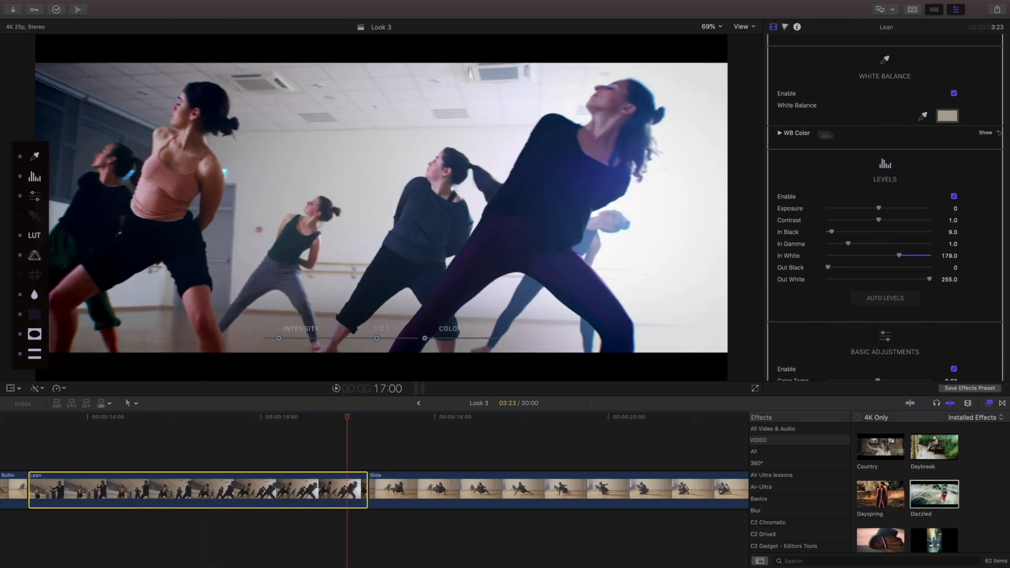
Save the Lean clip's Dazzled mFilmLook look as a new preset, naming it 'Bright Contrast'
scroll(845, 131, "up", 5)
left_click(882, 105)
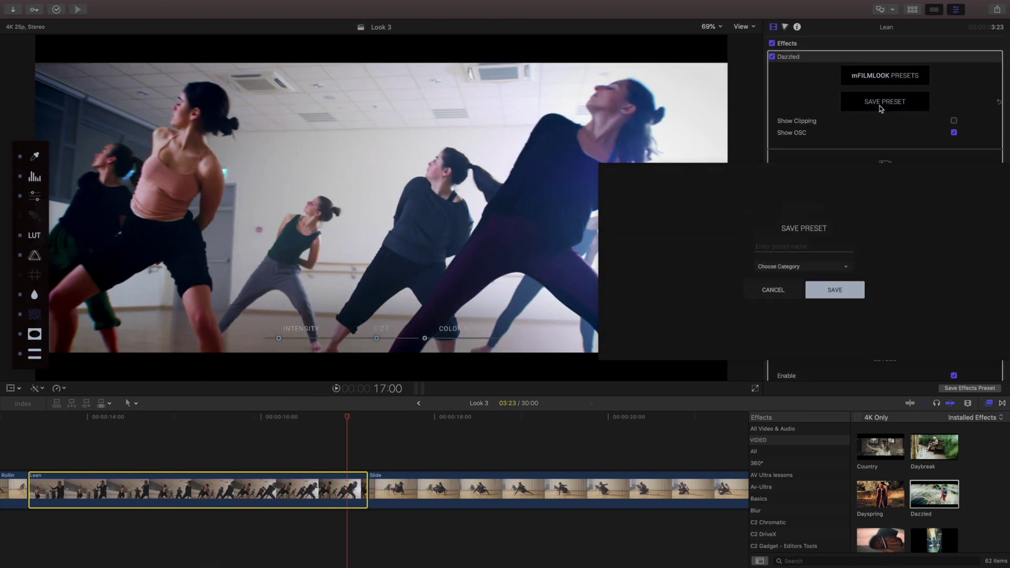
left_click(805, 246)
type("Bright Contrast")
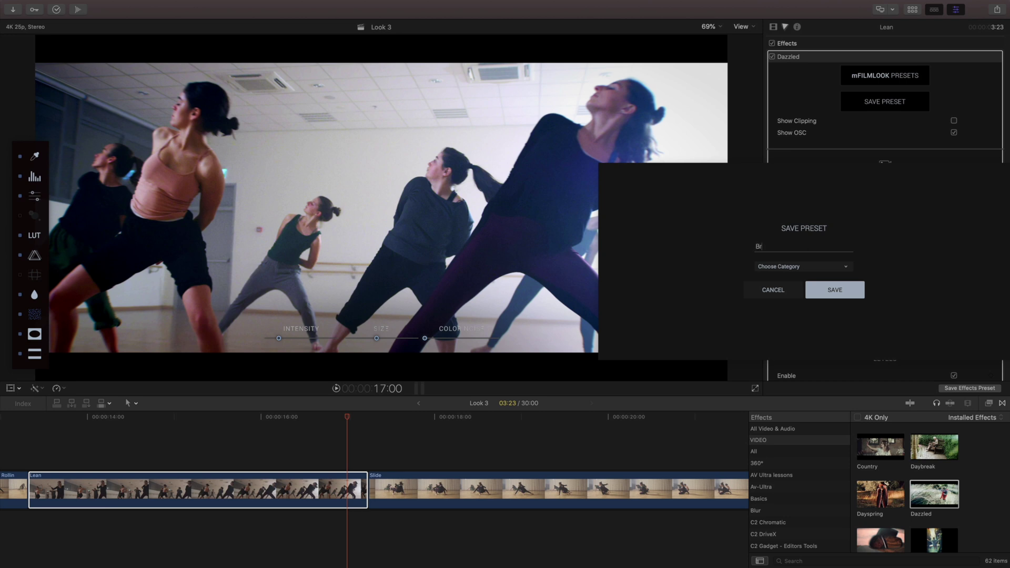